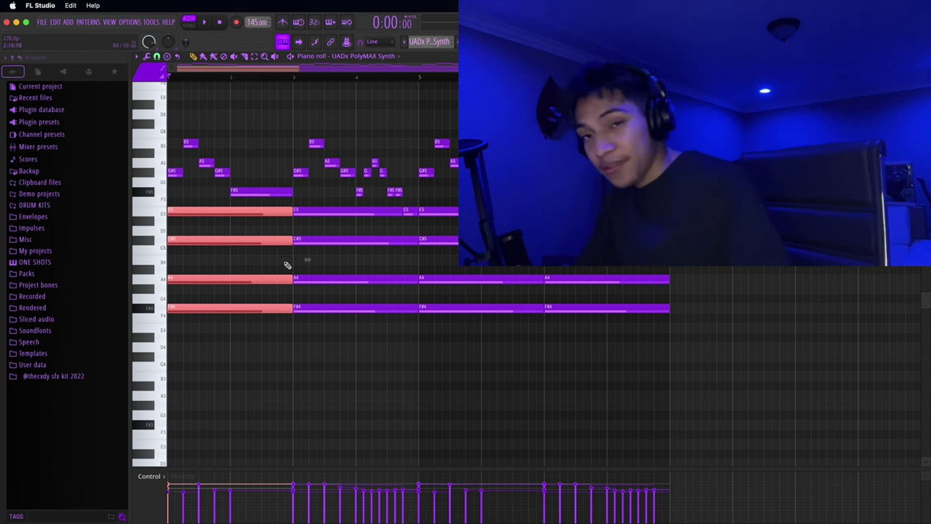
Select the stacked notes of the first chord in the UADx PolyMAX Synth piano roll and examine how it is built.
{"action": "left_click_drag", "start_coordinate": [235, 320], "coordinate": [176, 199]}
{"action": "left_click_drag", "start_coordinate": [195, 339], "coordinate": [156, 193]}
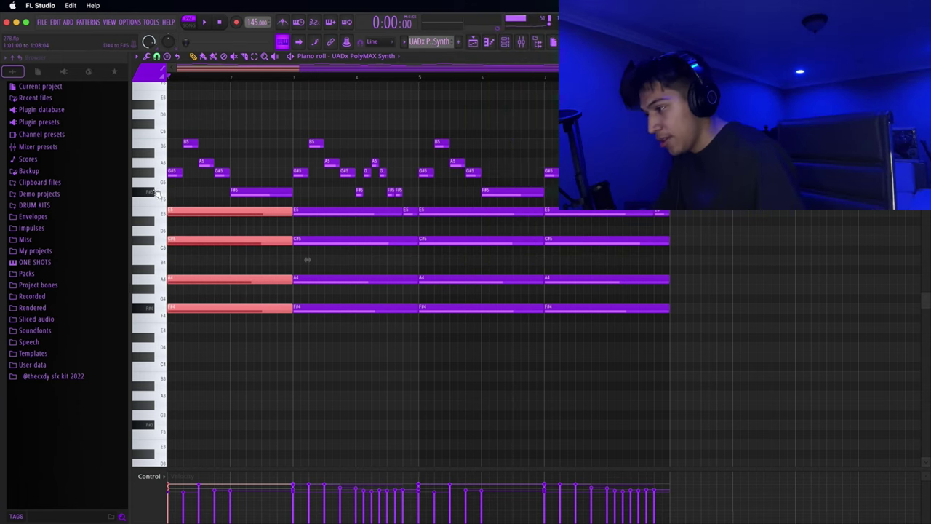
{"action": "scroll", "coordinate": [140, 293], "scroll_direction": "up", "scroll_amount": 5}
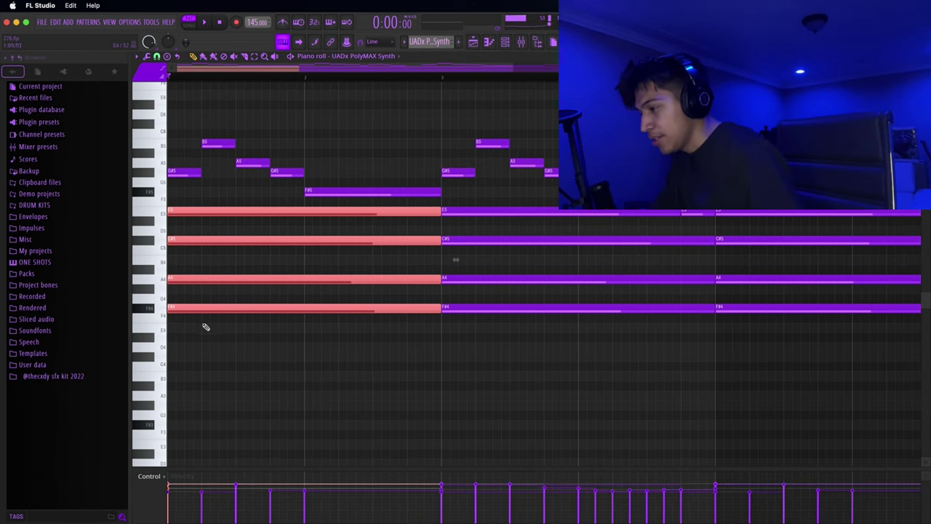
{"action": "left_click", "coordinate": [204, 305], "text": "super"}
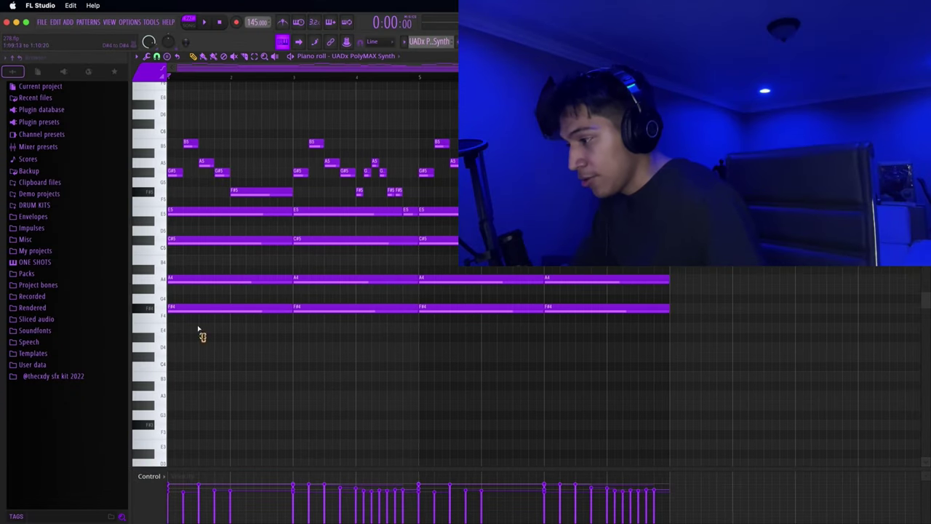
{"action": "left_click_drag", "start_coordinate": [204, 342], "coordinate": [187, 205]}
{"action": "left_click_drag", "start_coordinate": [336, 360], "coordinate": [355, 209]}
{"action": "left_click_drag", "start_coordinate": [459, 371], "coordinate": [199, 236]}
{"action": "left_click", "coordinate": [182, 340], "text": "super"}
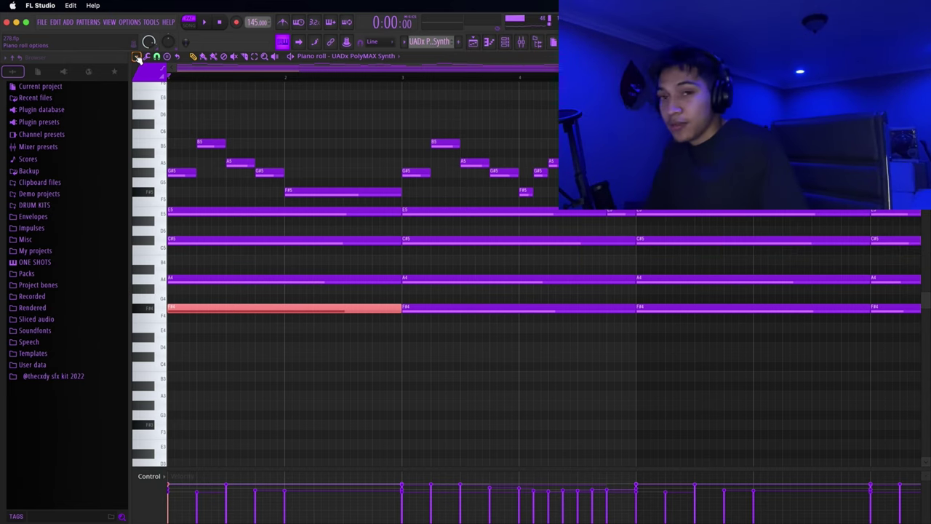
Check the root note and scale chosen in the piano roll's scale highlighting options, leaving them as they are.
{"action": "left_click", "coordinate": [137, 57]}
{"action": "mouse_move", "coordinate": [151, 106]}
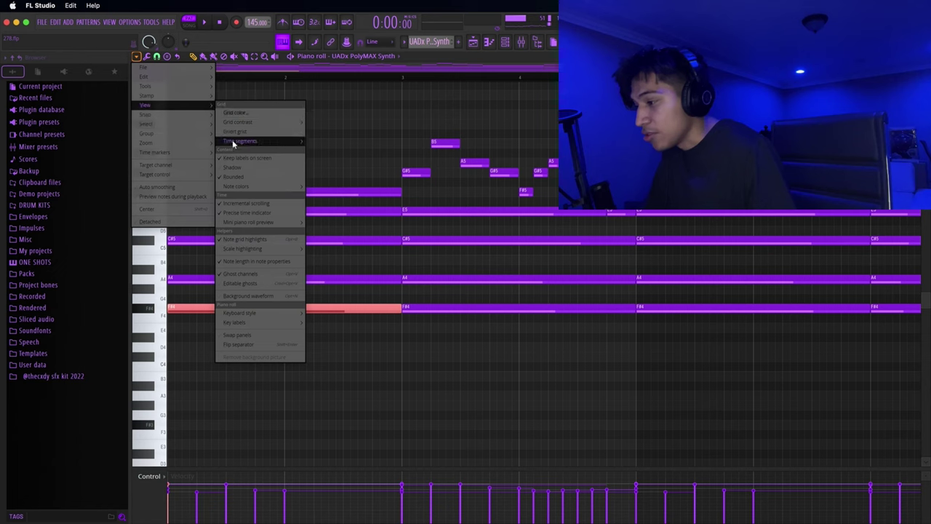
{"action": "mouse_move", "coordinate": [247, 251]}
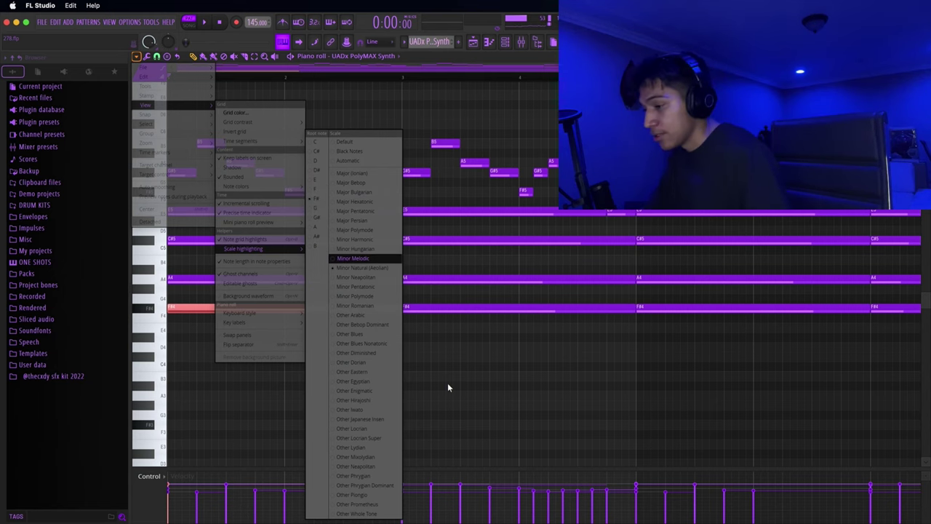
{"action": "scroll", "coordinate": [415, 377], "scroll_direction": "down", "scroll_amount": 5}
{"action": "right_click", "coordinate": [224, 345]}
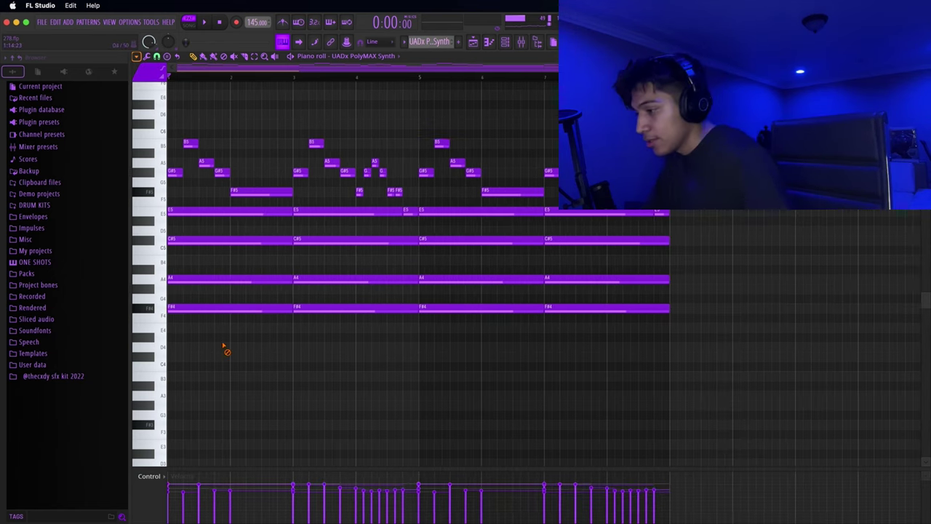
Select each of the four two-bar chords in turn to compare them across the pattern.
{"action": "scroll", "coordinate": [204, 341], "scroll_direction": "up", "scroll_amount": 1}
{"action": "left_click_drag", "start_coordinate": [206, 324], "coordinate": [226, 209]}
{"action": "left_click_drag", "start_coordinate": [375, 371], "coordinate": [357, 210]}
{"action": "left_click_drag", "start_coordinate": [483, 322], "coordinate": [502, 211]}
{"action": "left_click_drag", "start_coordinate": [648, 328], "coordinate": [620, 210]}
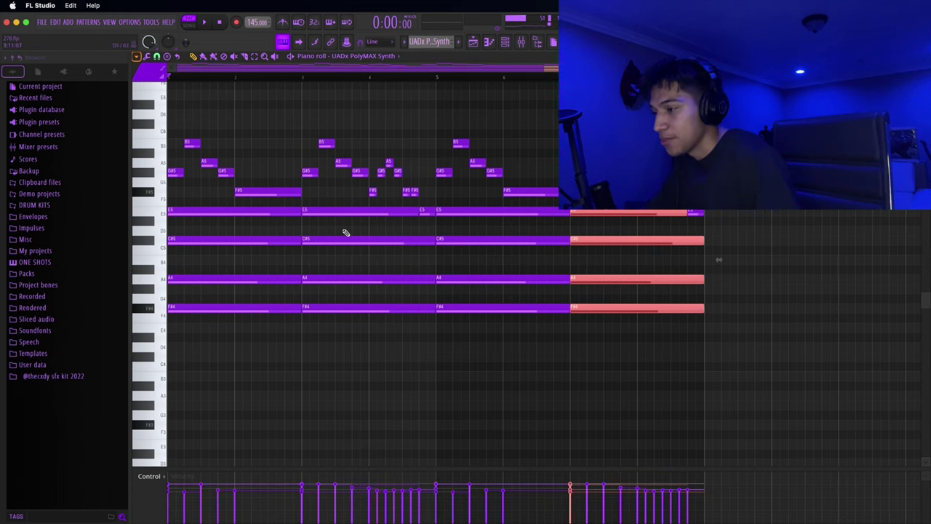
Examine the short E5 note ending the second chord and the quick melody notes above it in bars 3 and 4.
{"action": "scroll", "coordinate": [432, 239], "scroll_direction": "up", "scroll_amount": 3}
{"action": "left_click", "coordinate": [409, 211]}
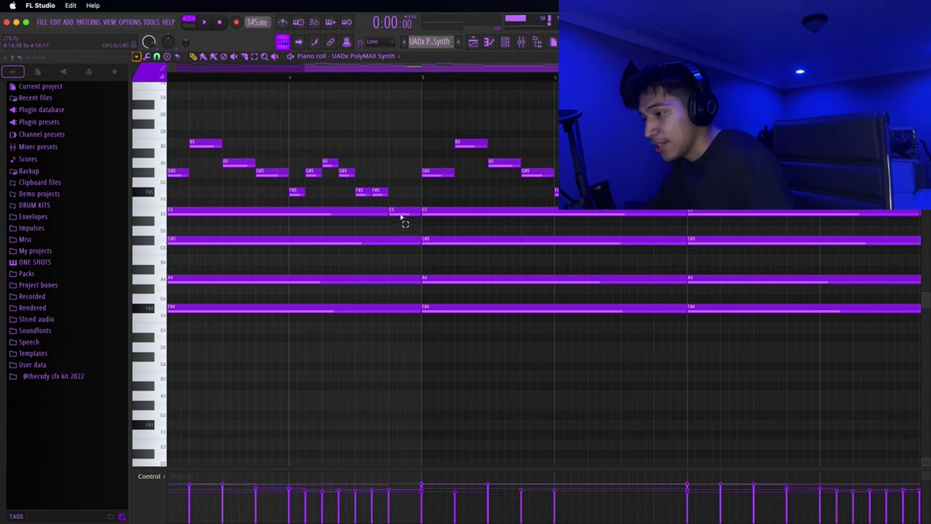
{"action": "left_click", "coordinate": [398, 211]}
{"action": "left_click_drag", "start_coordinate": [399, 204], "coordinate": [272, 148]}
{"action": "scroll", "coordinate": [420, 179], "scroll_direction": "down", "scroll_amount": 2}
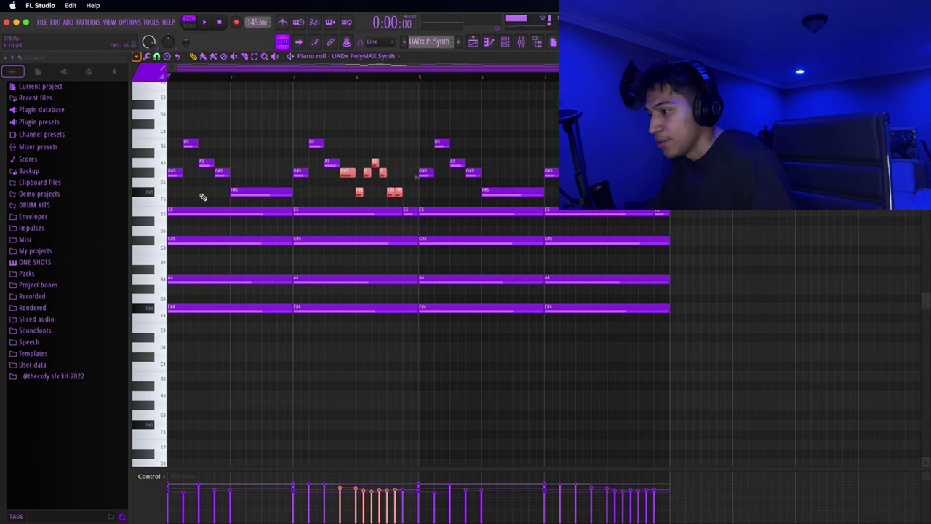
Highlight the opening melody phrase and its bar 3 to 4 variation to compare the two.
{"action": "left_click_drag", "start_coordinate": [173, 203], "coordinate": [278, 129]}
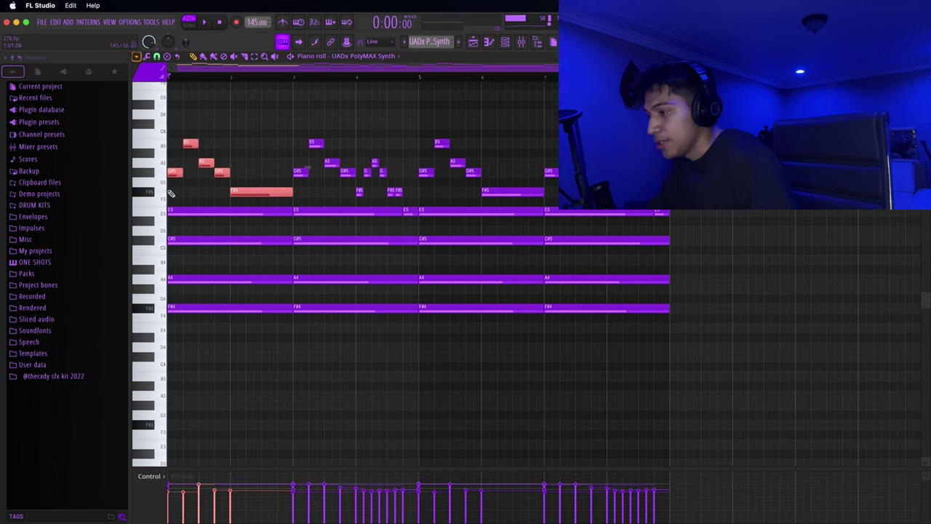
{"action": "left_click_drag", "start_coordinate": [182, 196], "coordinate": [469, 164]}
{"action": "scroll", "coordinate": [176, 174], "scroll_direction": "up", "scroll_amount": 2}
{"action": "scroll", "coordinate": [486, 188], "scroll_direction": "down", "scroll_amount": 2}
{"action": "left_click", "coordinate": [433, 121], "text": "super"}
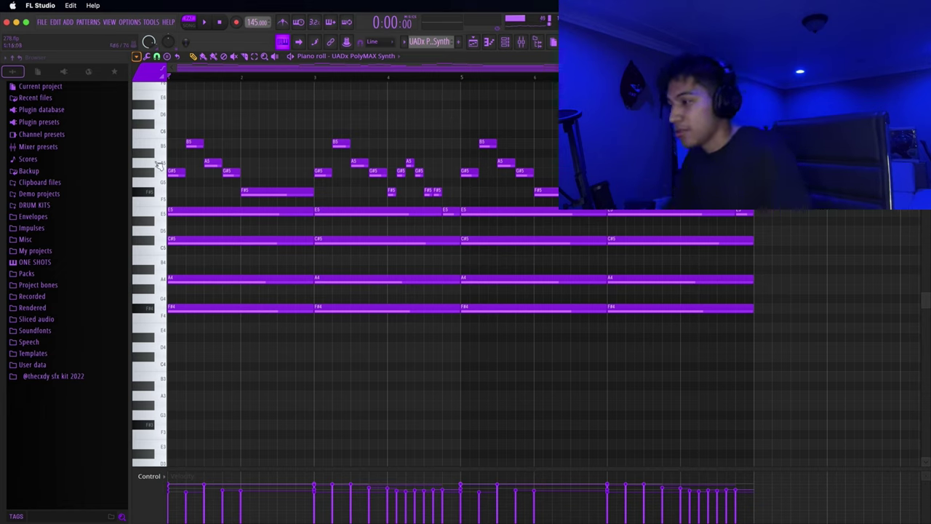
{"action": "left_click_drag", "start_coordinate": [177, 187], "coordinate": [241, 120]}
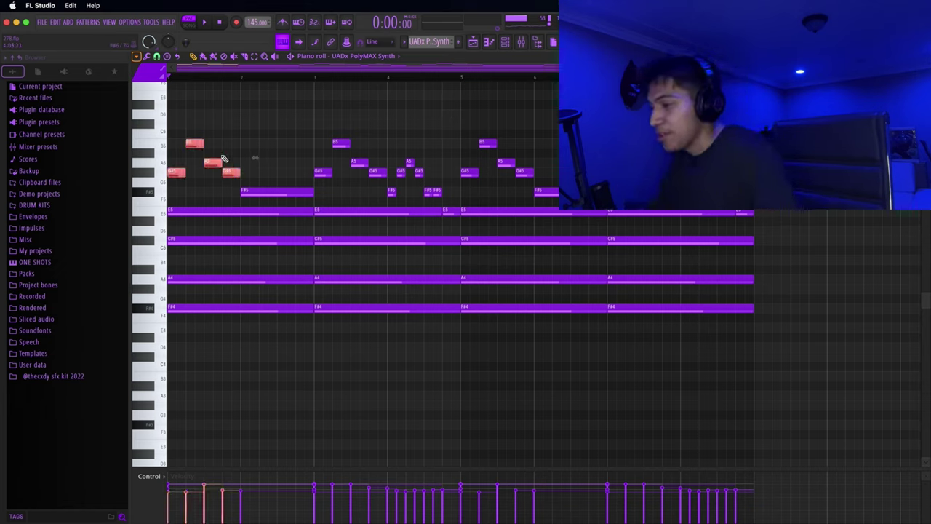
{"action": "left_click_drag", "start_coordinate": [260, 178], "coordinate": [455, 140]}
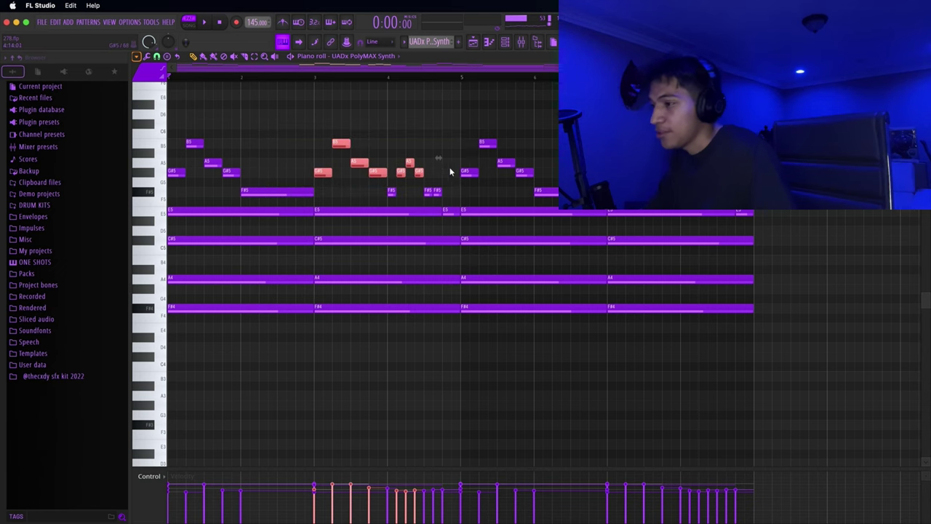
{"action": "scroll", "coordinate": [452, 154], "scroll_direction": "down", "scroll_amount": 1}
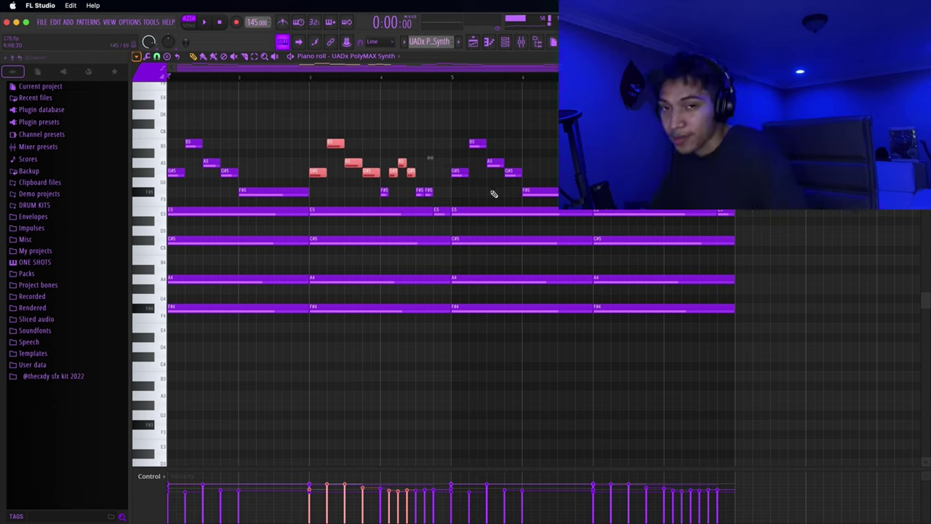
{"action": "left_click", "coordinate": [424, 135]}
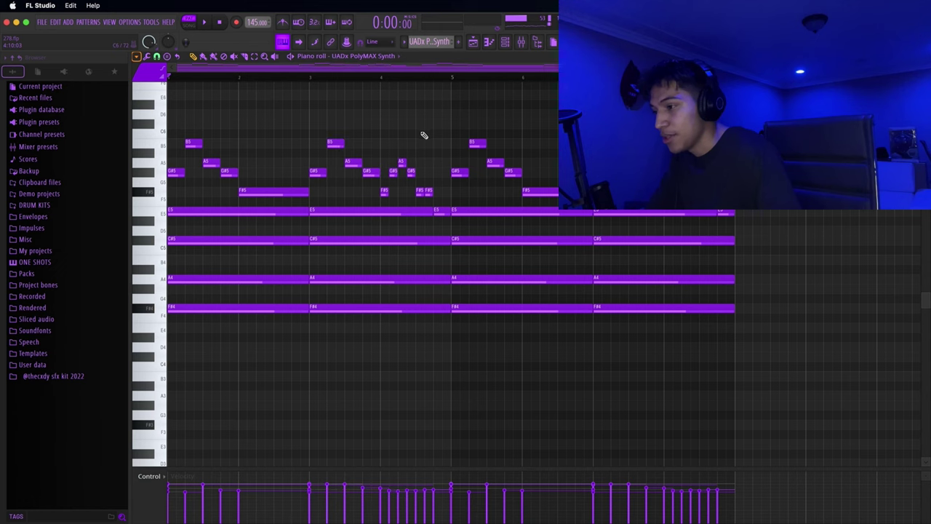
{"action": "scroll", "coordinate": [211, 191], "scroll_direction": "down", "scroll_amount": 1}
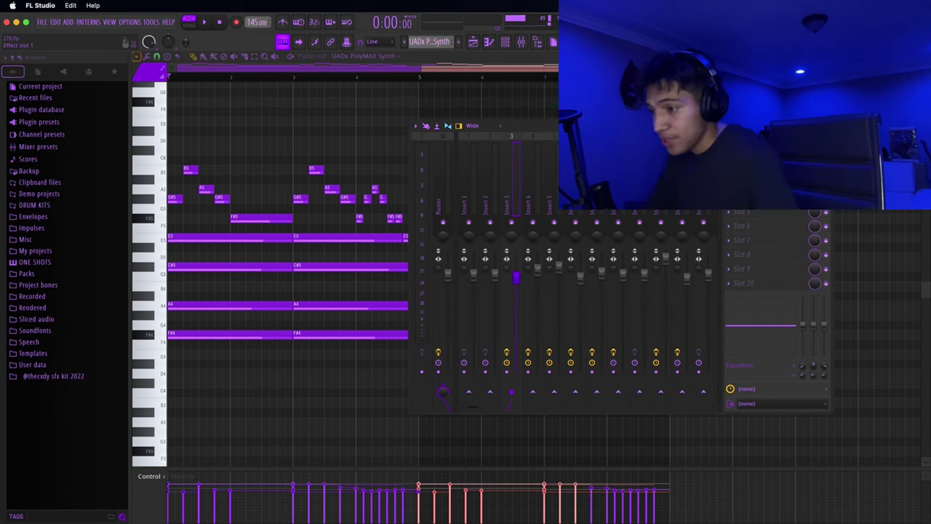
Inspect the Magic Switch, ValhallaVintageVerb and RC-20 Retro Color effects loaded on mixer insert 3.
{"action": "left_click", "coordinate": [760, 154]}
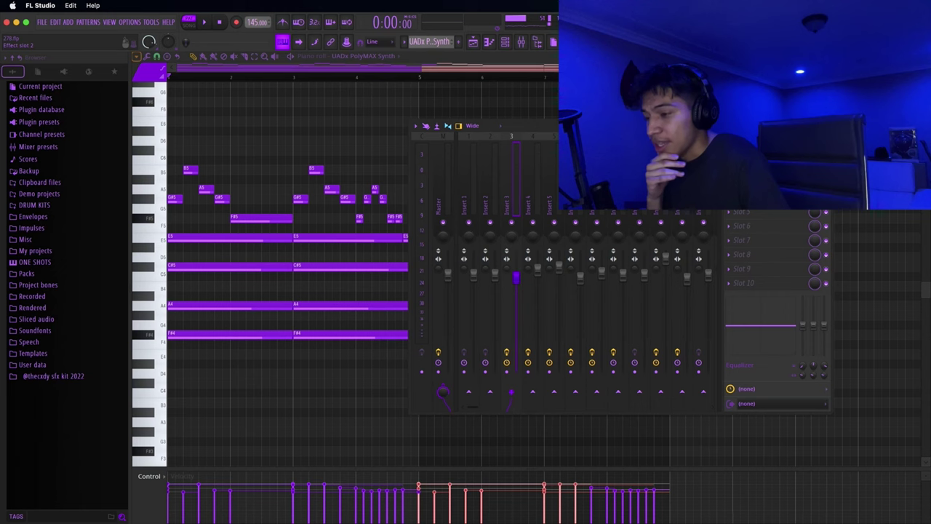
{"action": "left_click", "coordinate": [757, 168]}
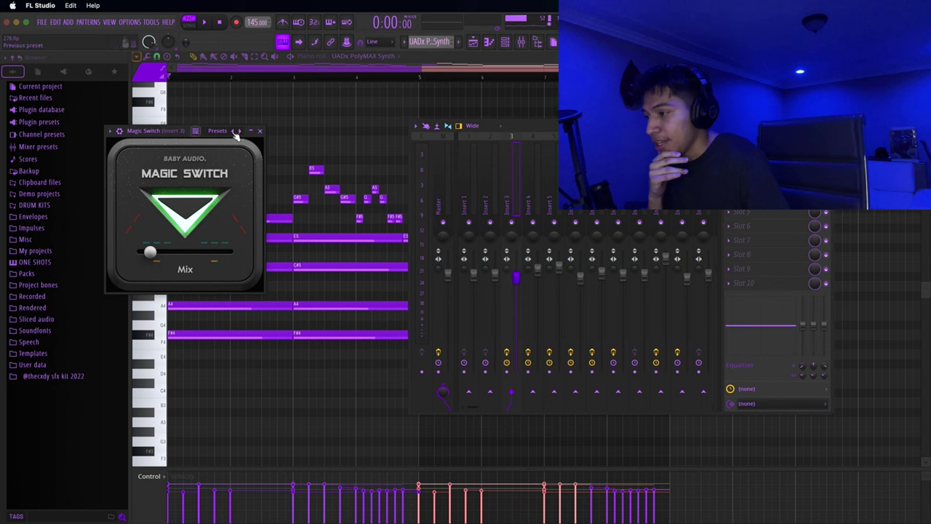
{"action": "left_click_drag", "start_coordinate": [181, 131], "coordinate": [213, 134]}
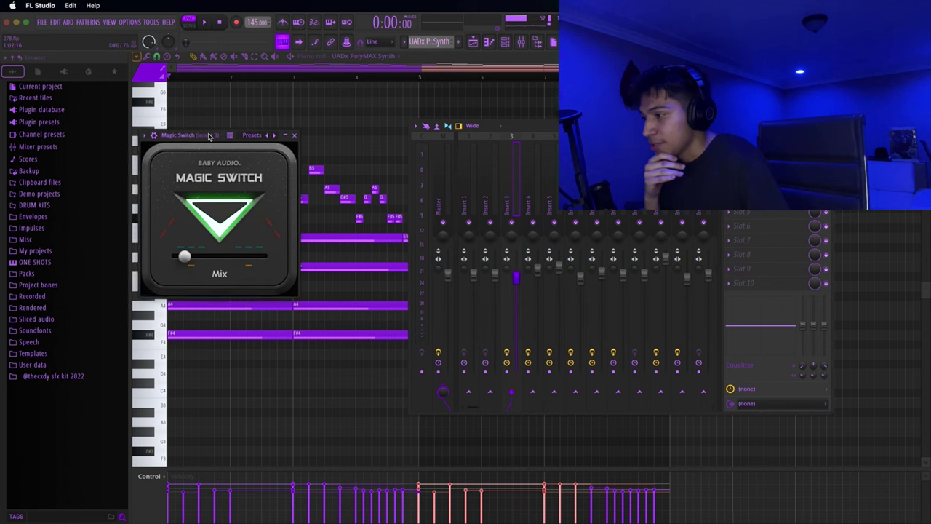
{"action": "left_click", "coordinate": [292, 134]}
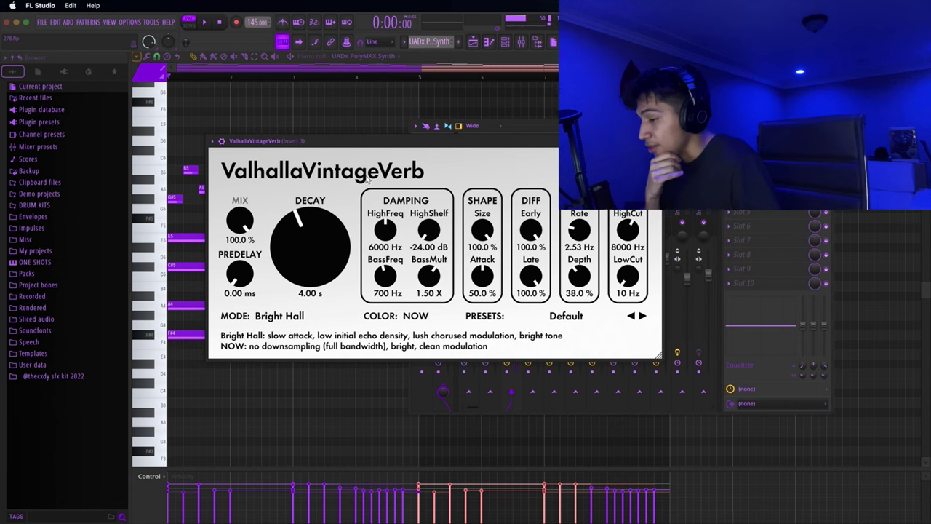
{"action": "left_click_drag", "start_coordinate": [421, 141], "coordinate": [405, 137]}
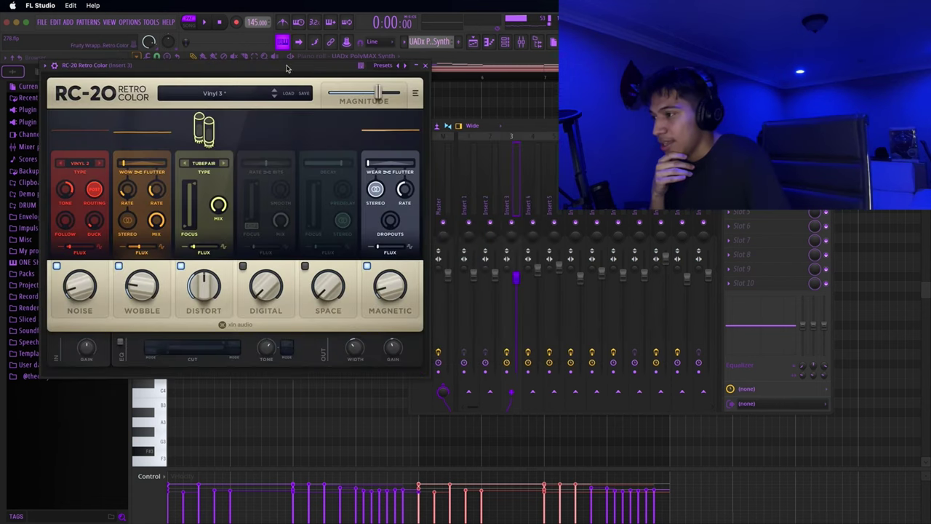
{"action": "left_click_drag", "start_coordinate": [287, 68], "coordinate": [443, 125]}
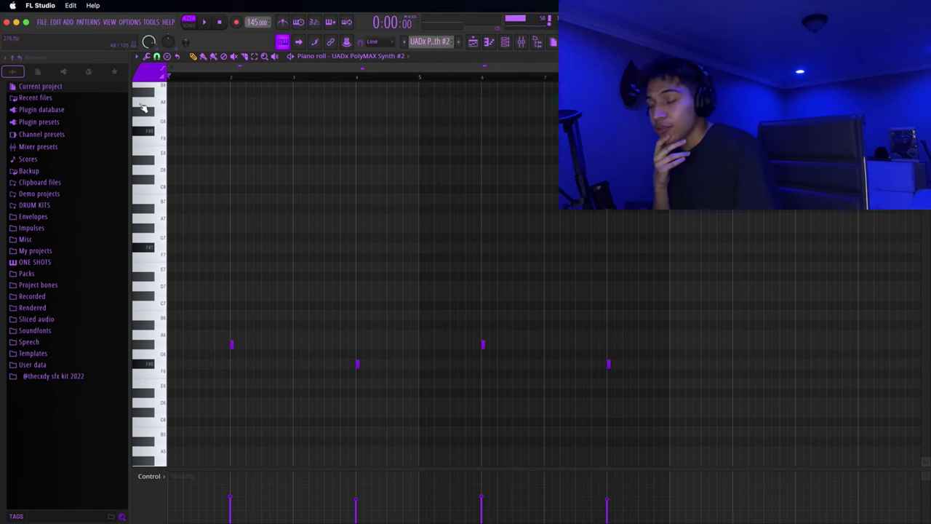
Play the UADx PolyMAX Synth #2 pattern and highlight its short notes to examine their placement.
{"action": "key", "text": "space"}
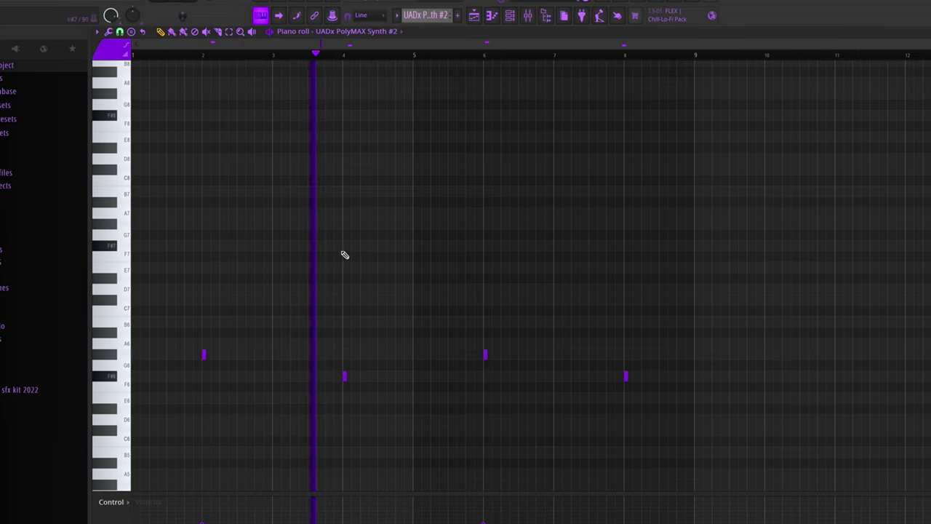
{"action": "mouse_move", "coordinate": [169, 398]}
{"action": "left_mouse_down"}
{"action": "mouse_move", "coordinate": [235, 293]}
{"action": "mouse_move", "coordinate": [130, 351]}
{"action": "mouse_move", "coordinate": [370, 324]}
{"action": "left_mouse_up"}
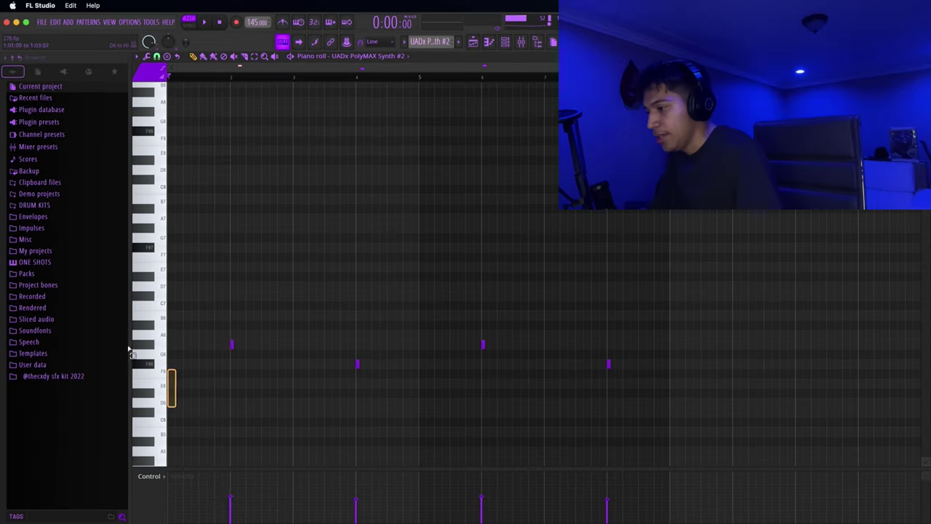
{"action": "mouse_move", "coordinate": [290, 369]}
{"action": "left_mouse_down"}
{"action": "mouse_move", "coordinate": [313, 356]}
{"action": "mouse_move", "coordinate": [305, 344]}
{"action": "left_mouse_up"}
{"action": "left_click_drag", "start_coordinate": [388, 406], "coordinate": [233, 318]}
{"action": "left_click_drag", "start_coordinate": [407, 409], "coordinate": [623, 337]}
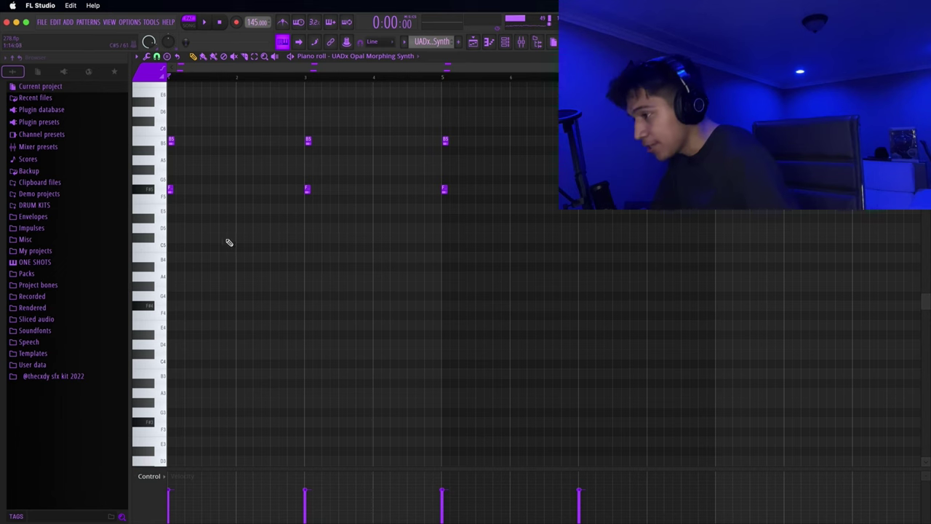
Play the UADx Opal Morphing Synth pattern from the start and stop playback.
{"action": "scroll", "coordinate": [247, 211], "scroll_direction": "up", "scroll_amount": 2}
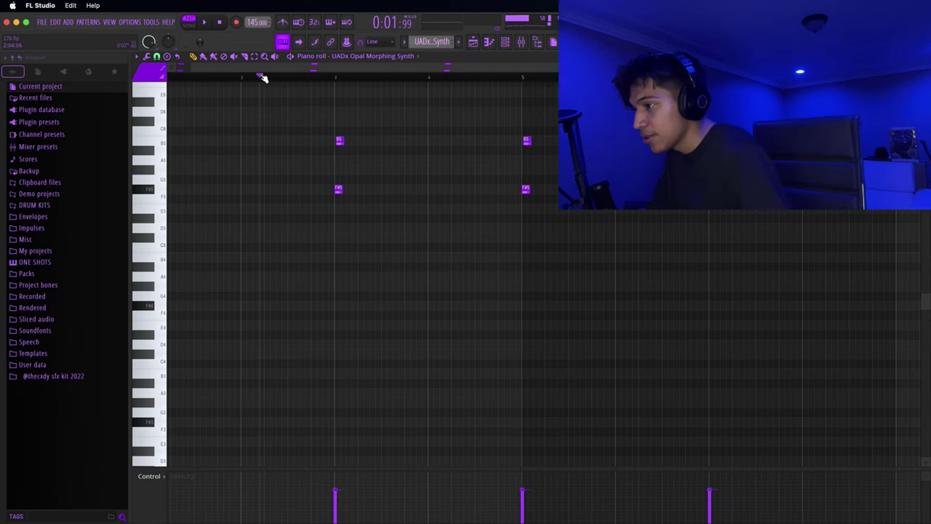
{"action": "scroll", "coordinate": [225, 94], "scroll_direction": "left", "scroll_amount": 1}
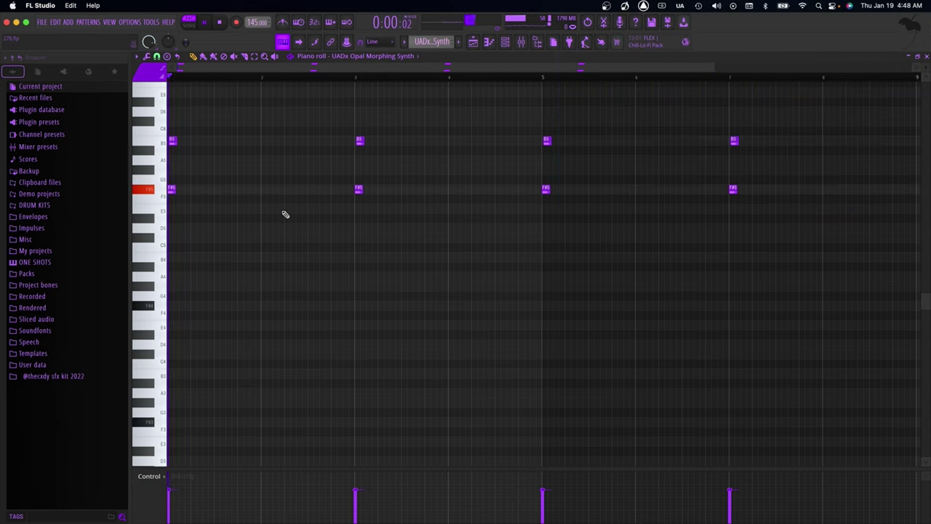
{"action": "key", "text": "space"}
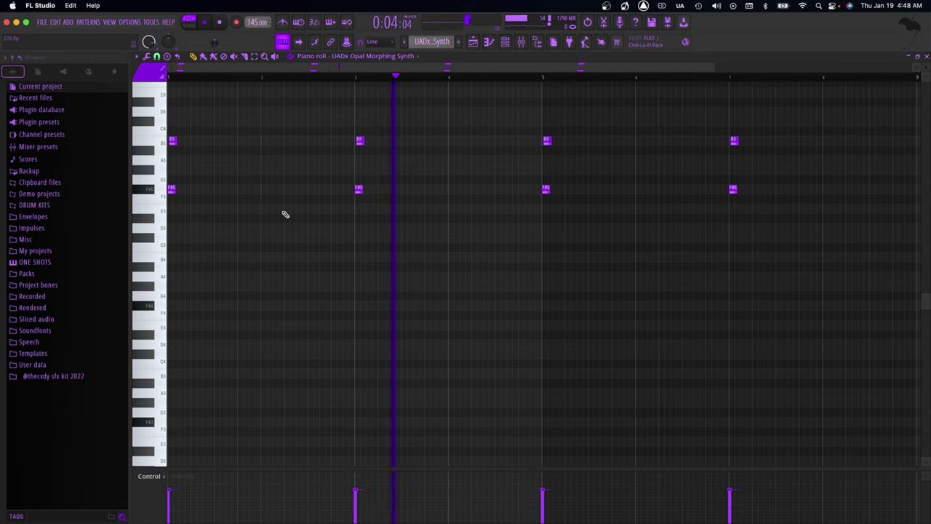
{"action": "key", "text": "space"}
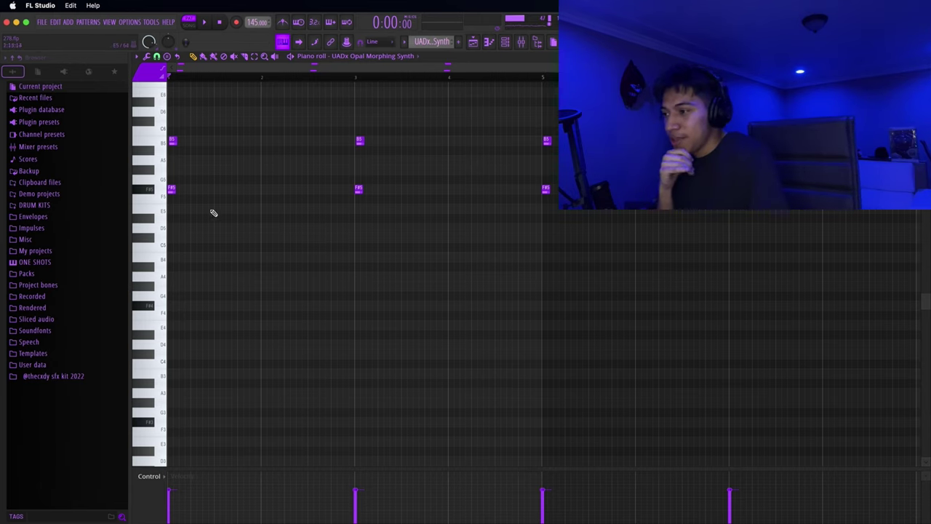
Examine the timing offset between the first B5 and F#5 notes of the Opal Morphing Synth pattern up close.
{"action": "scroll", "coordinate": [169, 188], "scroll_direction": "up", "scroll_amount": 6}
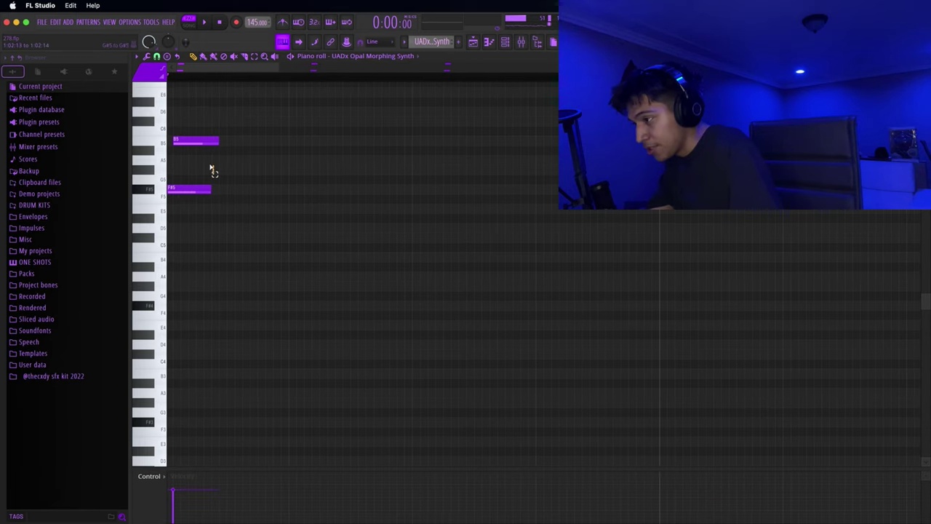
{"action": "scroll", "coordinate": [210, 160], "scroll_direction": "up", "scroll_amount": 1}
{"action": "left_click_drag", "start_coordinate": [204, 158], "coordinate": [190, 127]}
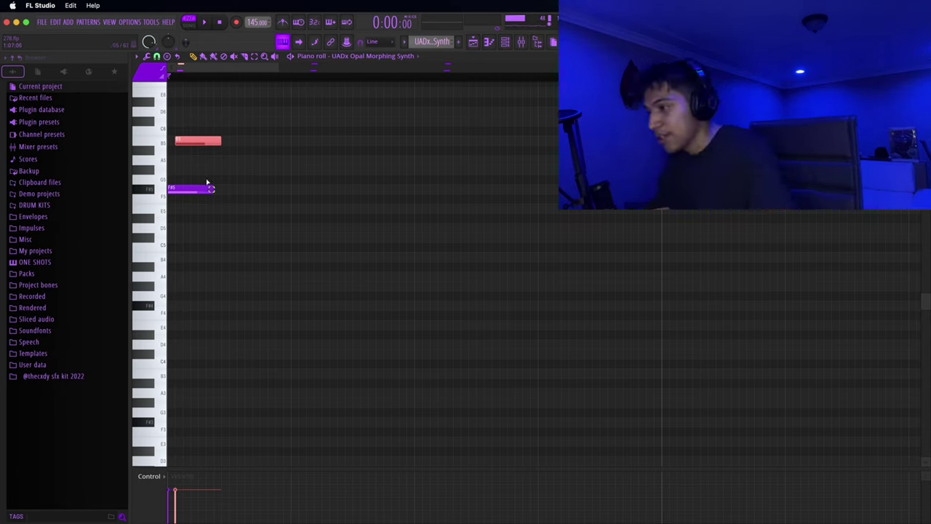
{"action": "scroll", "coordinate": [304, 180], "scroll_direction": "down", "scroll_amount": 3}
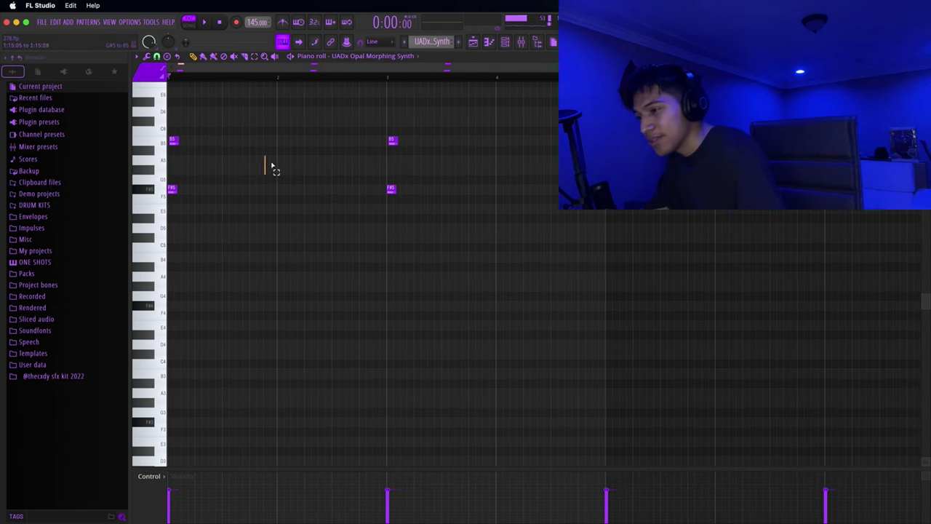
Show the mixer and inspect the Magic Dice effect in slot 2 of insert 5.
{"action": "key", "text": "F9"}
{"action": "left_click_drag", "start_coordinate": [390, 135], "coordinate": [437, 139]}
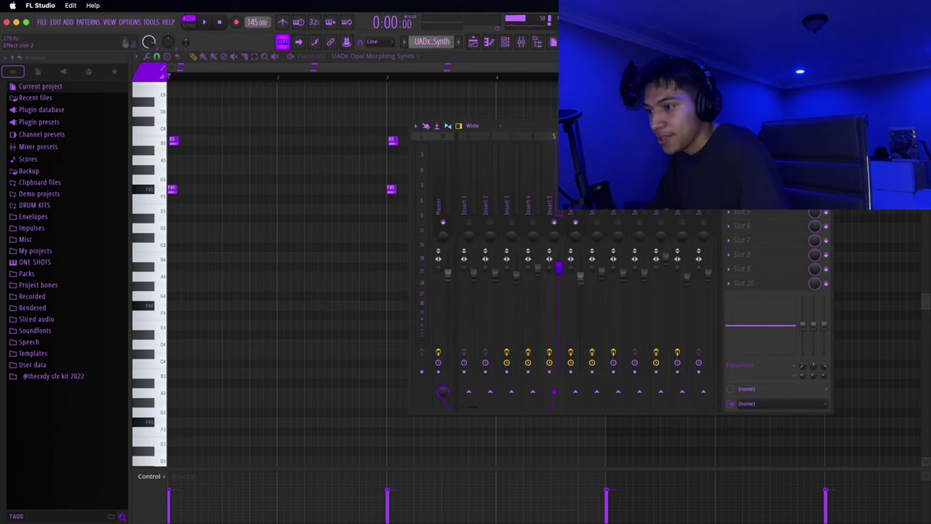
{"action": "left_click", "coordinate": [757, 169]}
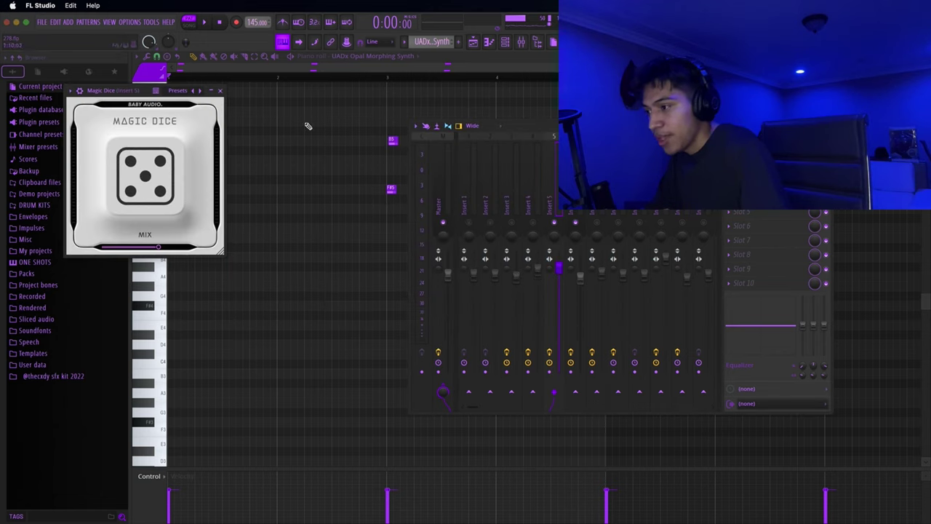
Play the UADx Opal Morphing Synth #2 pattern and highlight its opening B6, G#7, A7 and B7 notes to examine them.
{"action": "left_click", "coordinate": [221, 90]}
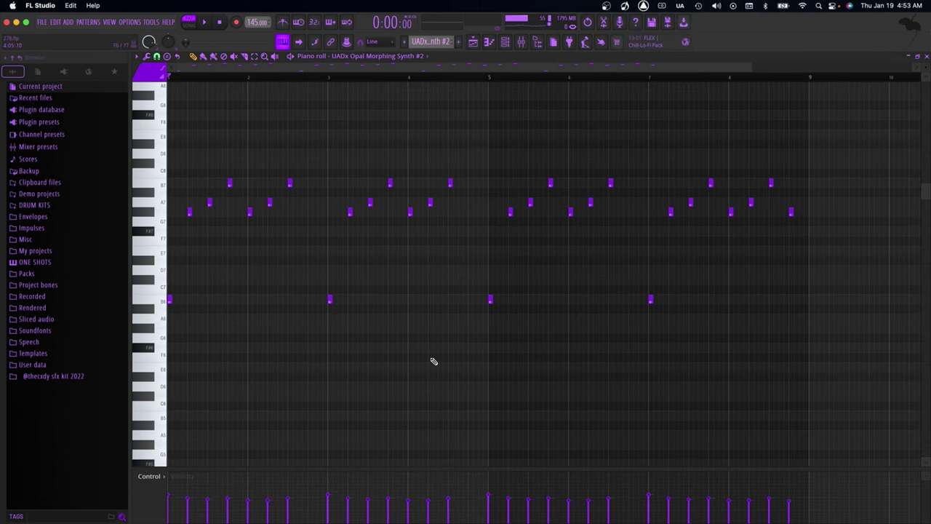
{"action": "key", "text": "space"}
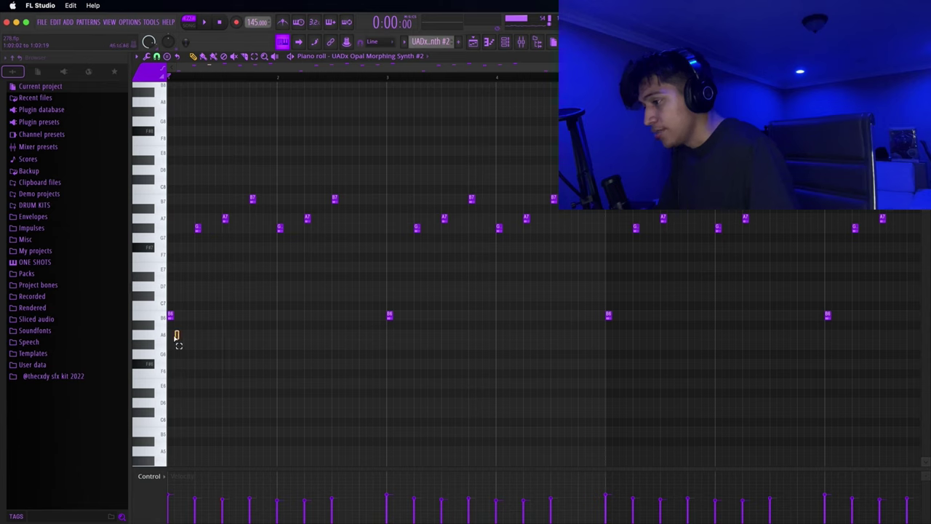
{"action": "left_click_drag", "start_coordinate": [175, 335], "coordinate": [154, 256]}
{"action": "left_click_drag", "start_coordinate": [244, 347], "coordinate": [265, 189]}
{"action": "left_click_drag", "start_coordinate": [170, 308], "coordinate": [264, 156]}
{"action": "left_click_drag", "start_coordinate": [220, 321], "coordinate": [175, 306]}
{"action": "left_click_drag", "start_coordinate": [188, 339], "coordinate": [267, 166]}
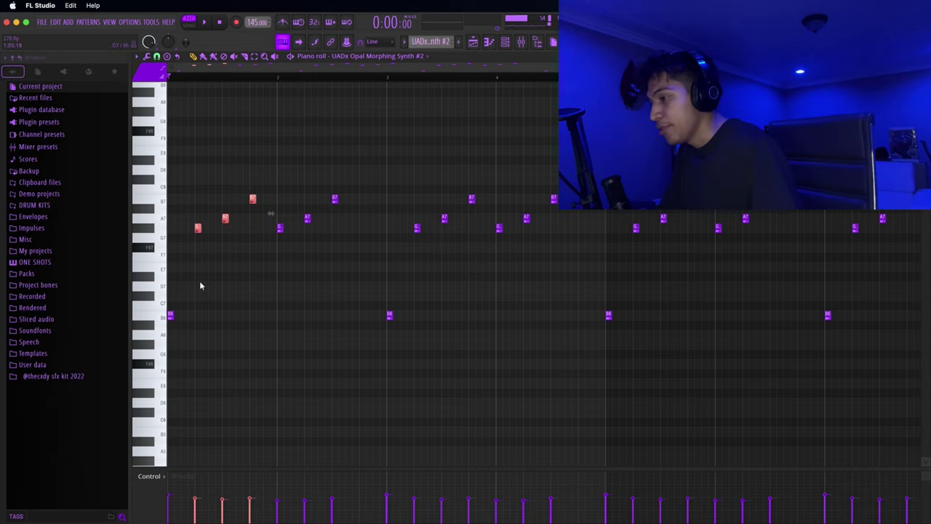
Highlight the first B6 note and the first B7 note above it to compare their octaves.
{"action": "scroll", "coordinate": [221, 377], "scroll_direction": "down", "scroll_amount": 3}
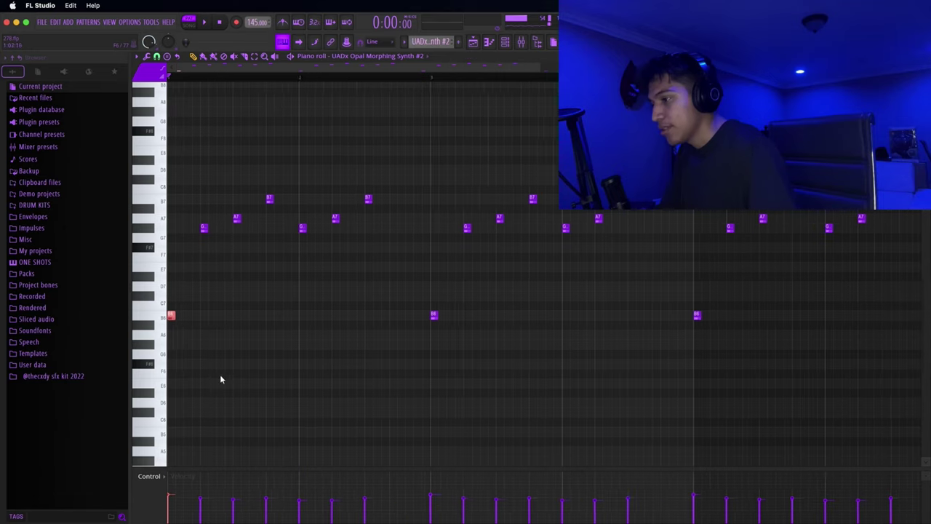
{"action": "left_click_drag", "start_coordinate": [202, 338], "coordinate": [165, 292]}
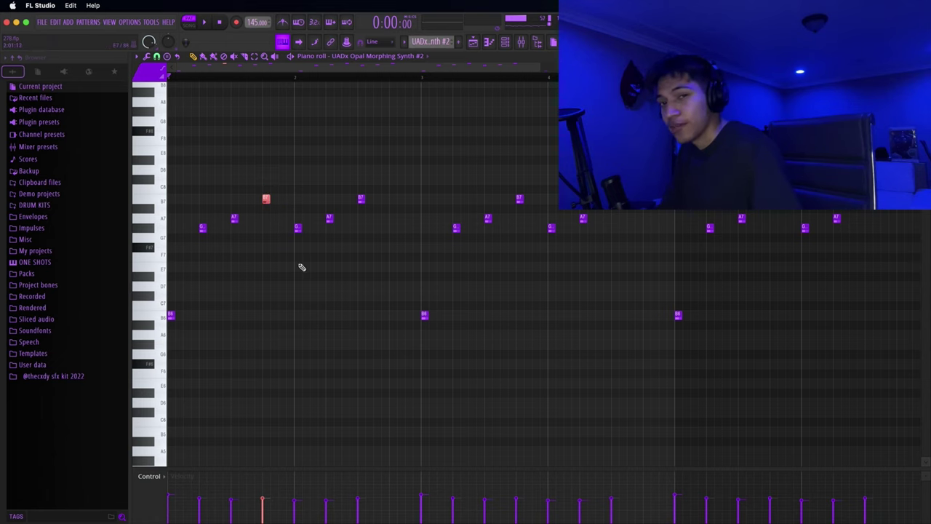
{"action": "scroll", "coordinate": [301, 280], "scroll_direction": "down", "scroll_amount": 1}
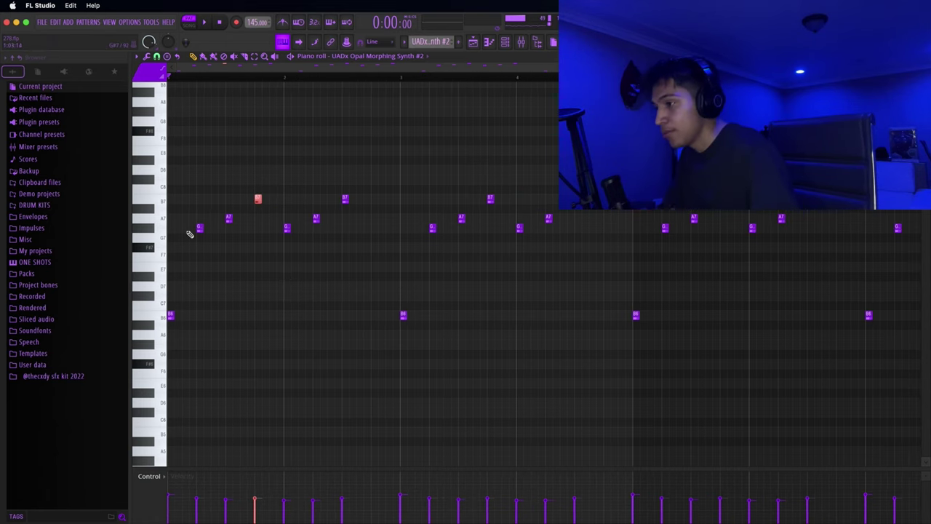
{"action": "scroll", "coordinate": [310, 262], "scroll_direction": "down", "scroll_amount": 2}
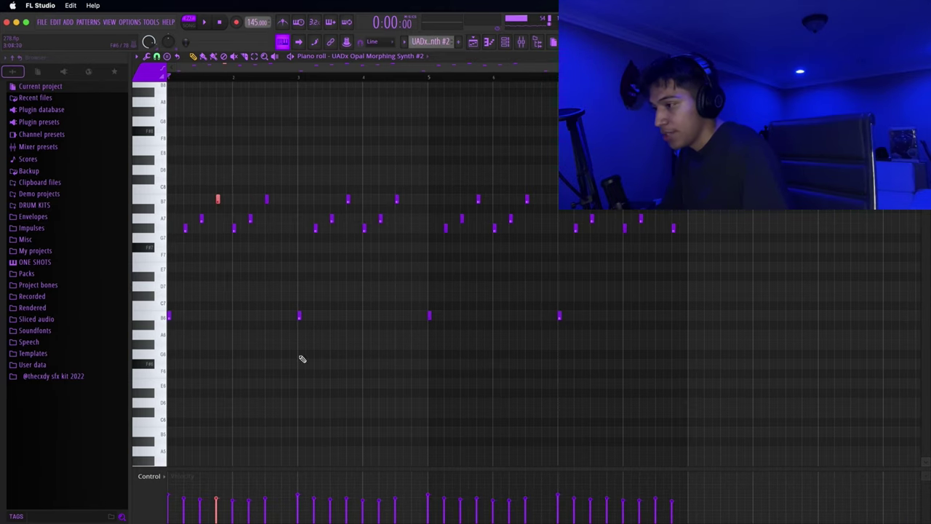
Highlight successive two-bar phrases of the Opal Morphing Synth #2 pattern to compare how the notes repeat.
{"action": "left_click_drag", "start_coordinate": [287, 337], "coordinate": [179, 129]}
{"action": "left_click_drag", "start_coordinate": [354, 339], "coordinate": [289, 142]}
{"action": "left_click", "coordinate": [411, 350]}
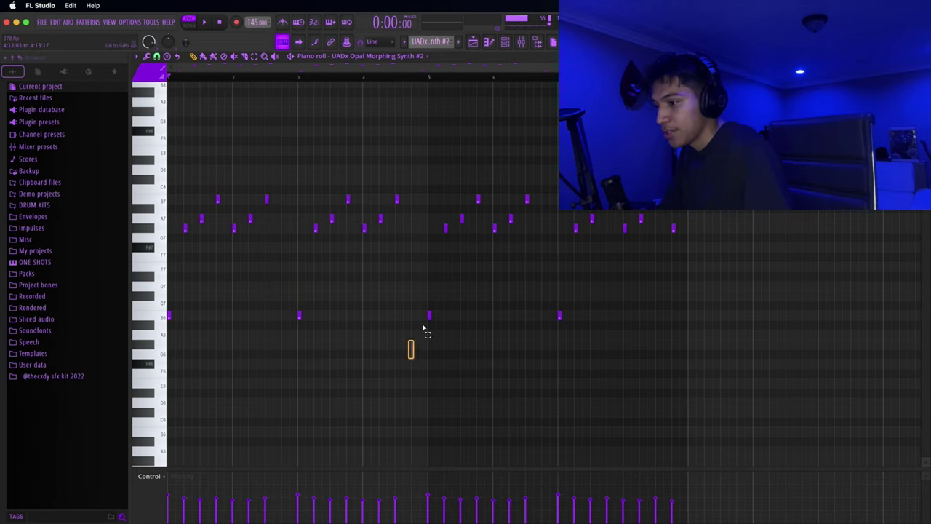
{"action": "left_click_drag", "start_coordinate": [424, 329], "coordinate": [586, 128]}
{"action": "left_click_drag", "start_coordinate": [550, 337], "coordinate": [863, 189]}
{"action": "scroll", "coordinate": [663, 325], "scroll_direction": "up", "scroll_amount": 4}
{"action": "left_click_drag", "start_coordinate": [551, 337], "coordinate": [784, 225]}
{"action": "scroll", "coordinate": [582, 326], "scroll_direction": "down", "scroll_amount": 4}
Highlight the G#7, A7 and B7 notes of bar 8 up close to examine how the pattern ends.
{"action": "left_click_drag", "start_coordinate": [571, 339], "coordinate": [559, 295]}
{"action": "left_click_drag", "start_coordinate": [736, 319], "coordinate": [712, 194]}
{"action": "scroll", "coordinate": [730, 251], "scroll_direction": "up", "scroll_amount": 2}
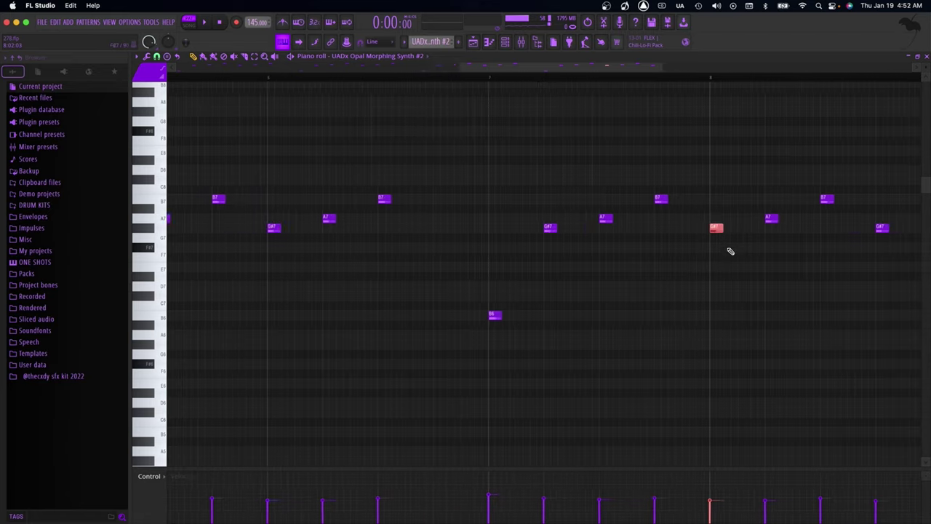
{"action": "left_click_drag", "start_coordinate": [709, 251], "coordinate": [735, 220]}
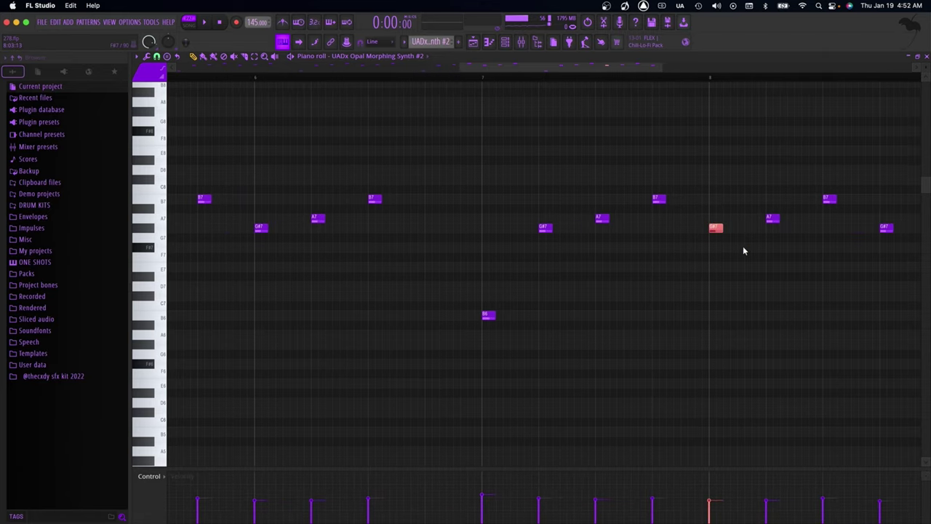
{"action": "left_click_drag", "start_coordinate": [725, 251], "coordinate": [838, 191]}
{"action": "left_click_drag", "start_coordinate": [854, 229], "coordinate": [871, 216]}
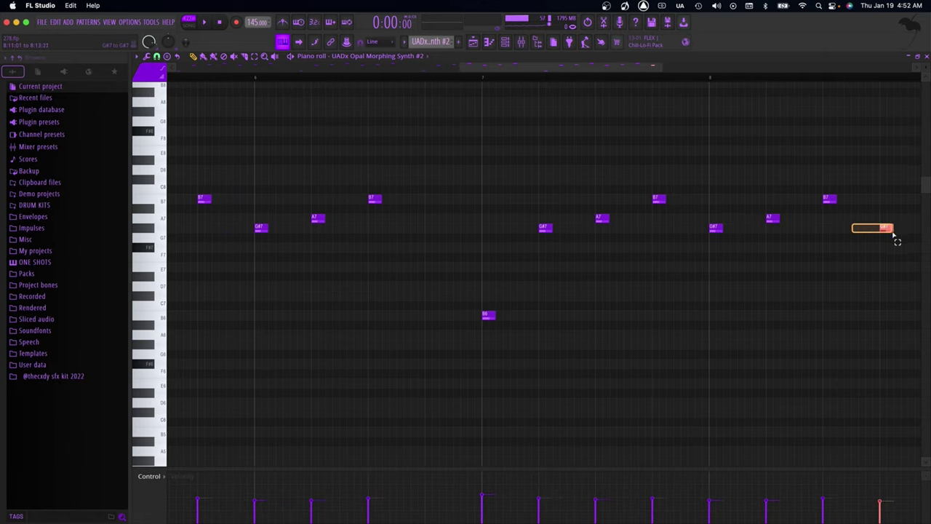
{"action": "scroll", "coordinate": [862, 307], "scroll_direction": "down", "scroll_amount": 2}
{"action": "left_click_drag", "start_coordinate": [856, 251], "coordinate": [781, 157]}
{"action": "left_click_drag", "start_coordinate": [871, 251], "coordinate": [686, 173]}
{"action": "left_click_drag", "start_coordinate": [870, 251], "coordinate": [741, 217]}
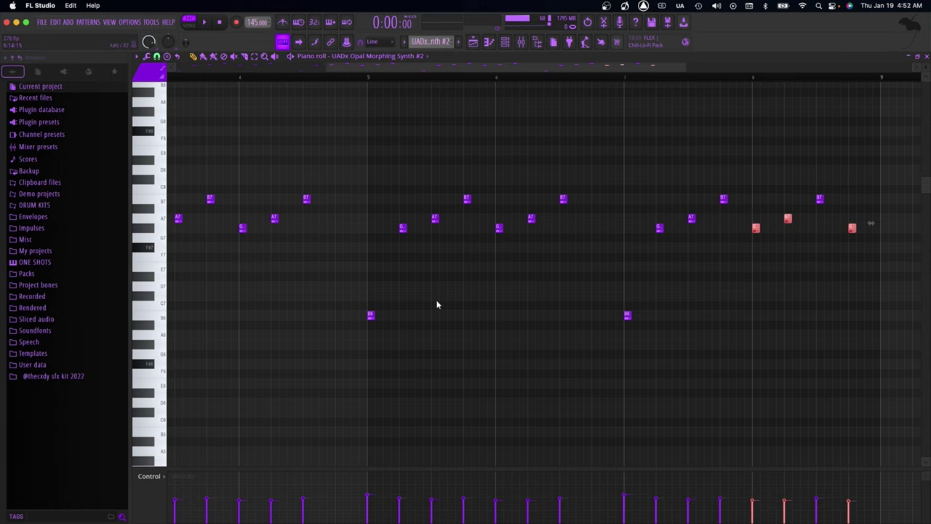
Inspect the Magic Dice and kHs Flanger effects on mixer insert 7.
{"action": "scroll", "coordinate": [702, 231], "scroll_direction": "up", "scroll_amount": 2}
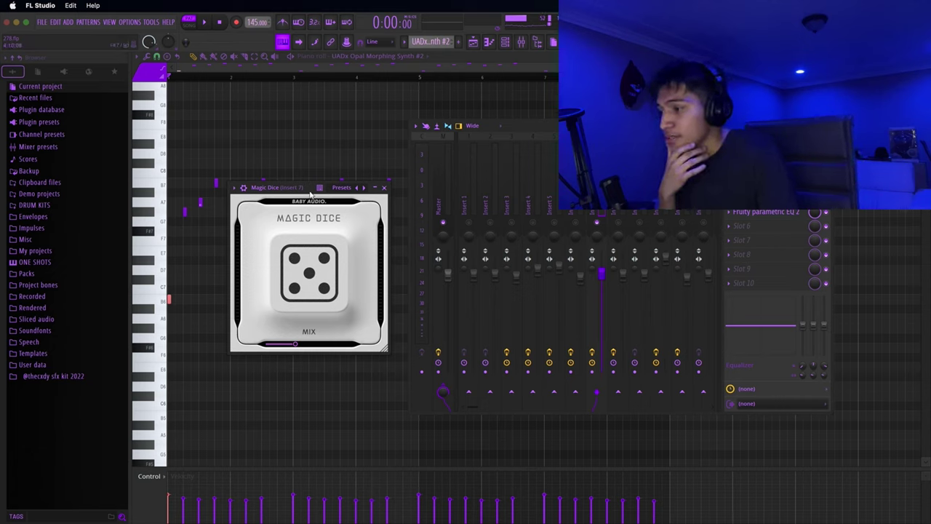
{"action": "left_click_drag", "start_coordinate": [306, 190], "coordinate": [366, 178]}
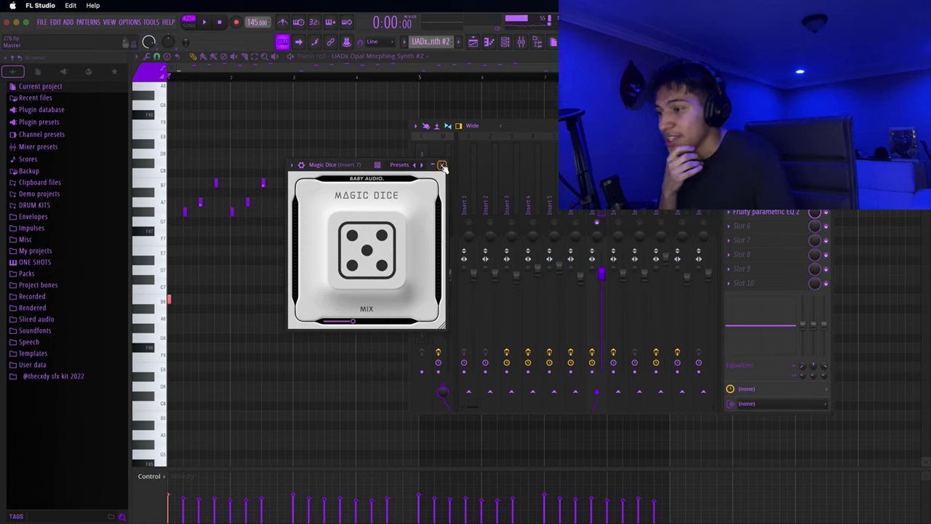
{"action": "left_click", "coordinate": [442, 166]}
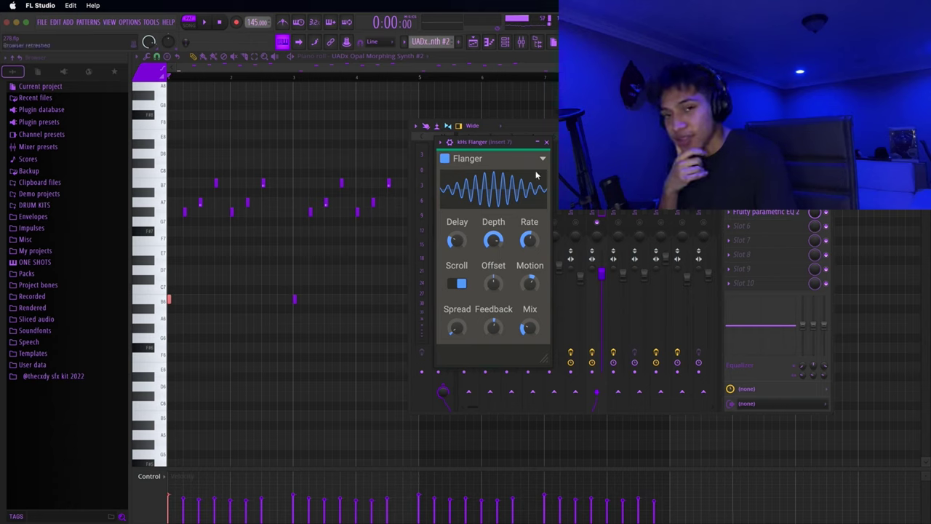
{"action": "left_click_drag", "start_coordinate": [413, 78], "coordinate": [665, 174]}
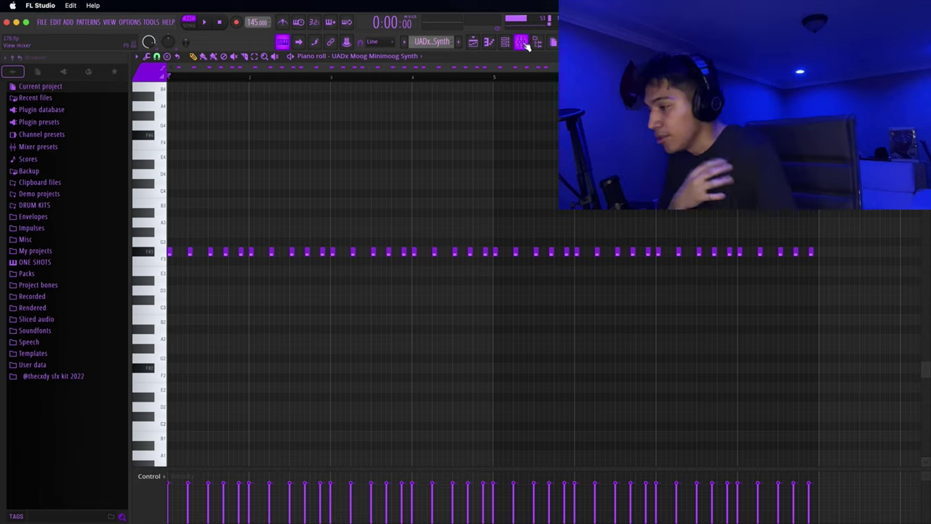
Play the UADx Moog Minimoog Synth pattern and highlight its first F#3 notes to examine their spacing.
{"action": "left_click", "coordinate": [523, 42]}
{"action": "key", "text": "space"}
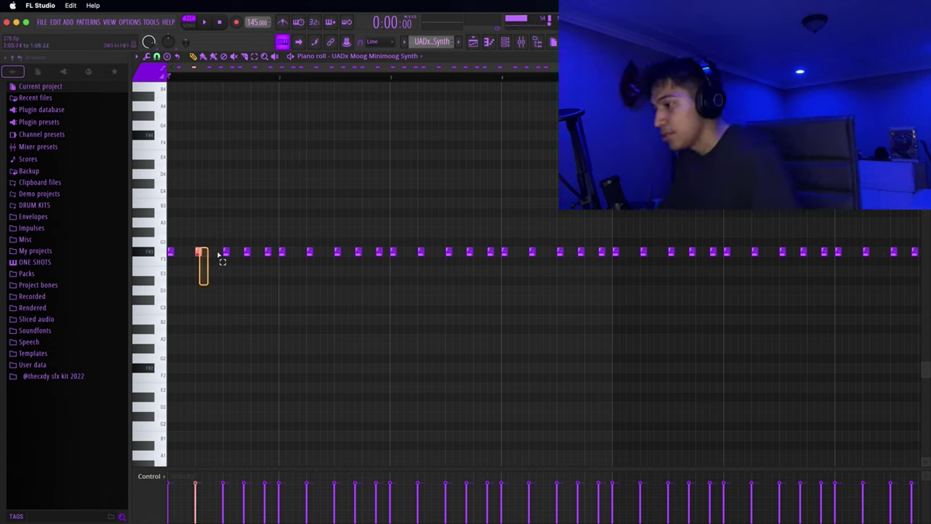
{"action": "left_click_drag", "start_coordinate": [219, 275], "coordinate": [179, 240]}
{"action": "left_click", "coordinate": [172, 252], "text": "super"}
{"action": "scroll", "coordinate": [177, 257], "scroll_direction": "up", "scroll_amount": 2}
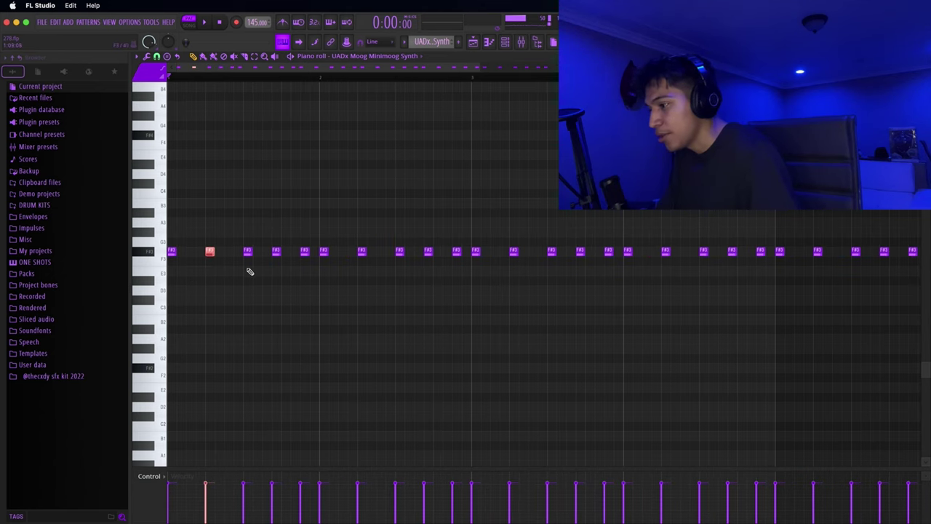
Highlight the F#3 notes of the first bar and the bars after it to compare the repeated rhythm.
{"action": "scroll", "coordinate": [256, 253], "scroll_direction": "down", "scroll_amount": 1}
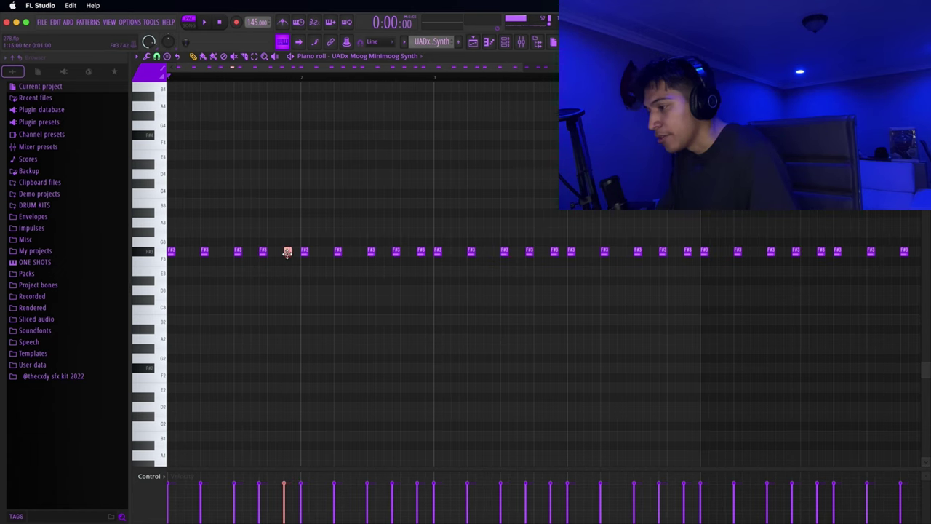
{"action": "scroll", "coordinate": [288, 252], "scroll_direction": "down", "scroll_amount": 1}
{"action": "left_click_drag", "start_coordinate": [274, 271], "coordinate": [166, 218]}
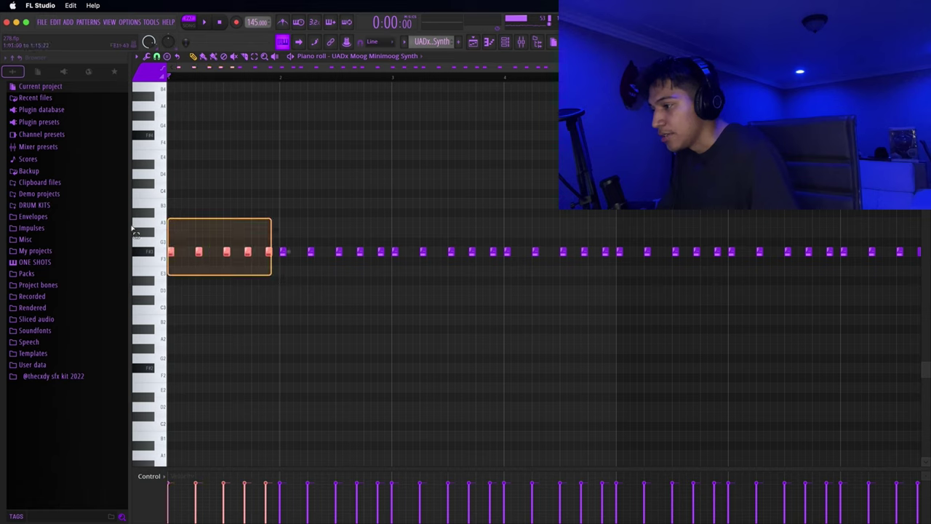
{"action": "left_click_drag", "start_coordinate": [281, 254], "coordinate": [606, 240]}
{"action": "scroll", "coordinate": [580, 329], "scroll_direction": "down", "scroll_amount": 3}
{"action": "left_click", "coordinate": [421, 315], "text": "super"}
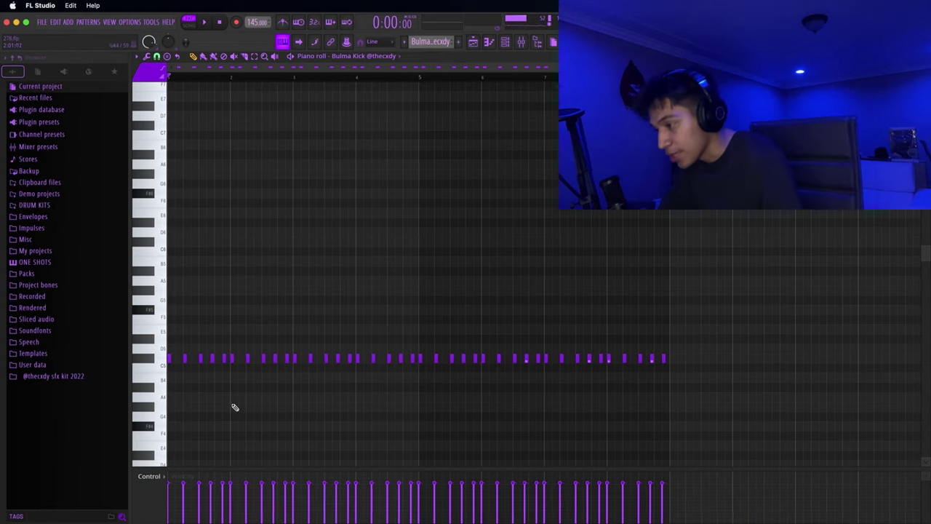
Highlight the first-bar notes of the Bulma Kick pattern to examine its rhythm, and play the pattern.
{"action": "left_click_drag", "start_coordinate": [247, 392], "coordinate": [180, 364]}
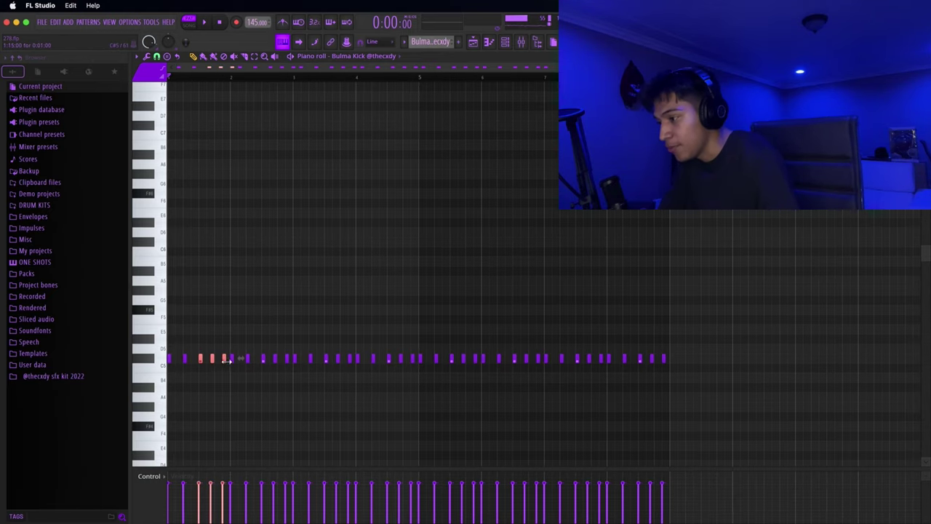
{"action": "scroll", "coordinate": [417, 408], "scroll_direction": "up", "scroll_amount": 3}
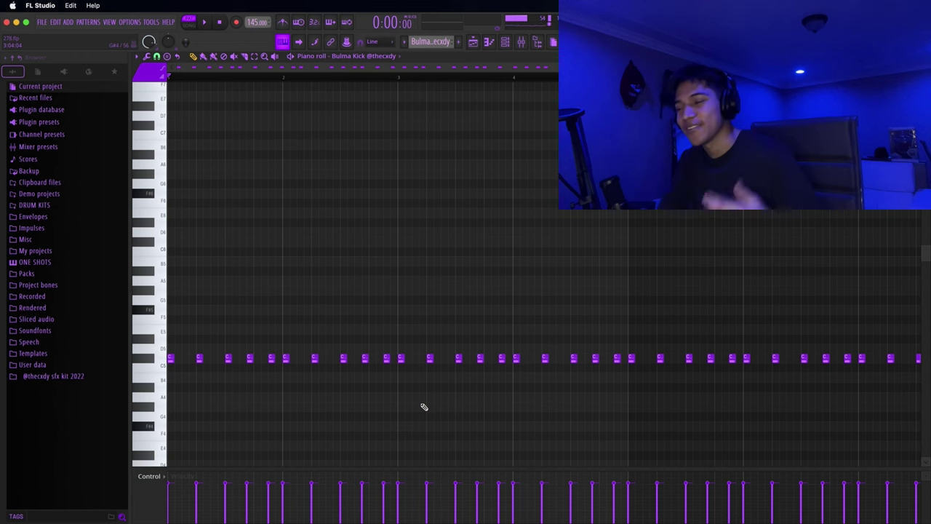
{"action": "key", "text": "space"}
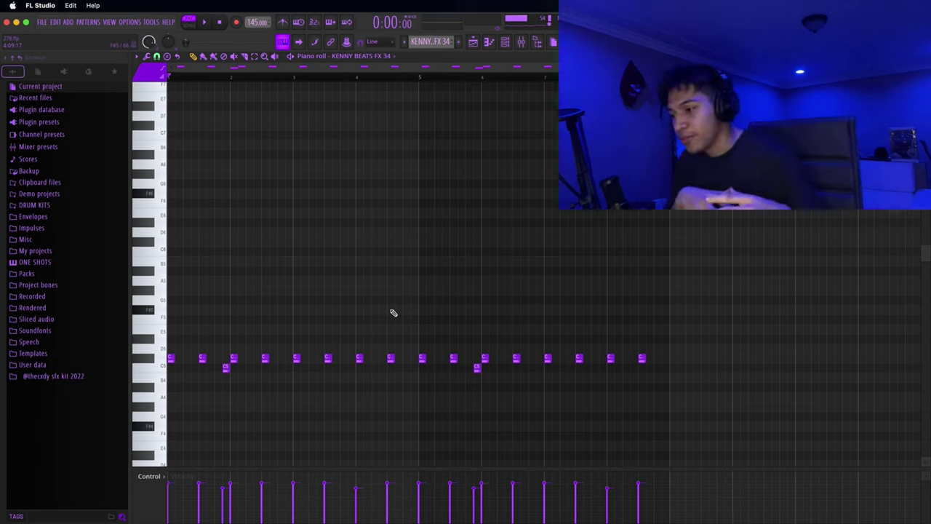
View the KENNY BEATS FX 34 pattern's C#5 and C5 notes up close, play it briefly and stop playback.
{"action": "scroll", "coordinate": [199, 399], "scroll_direction": "up", "scroll_amount": 5}
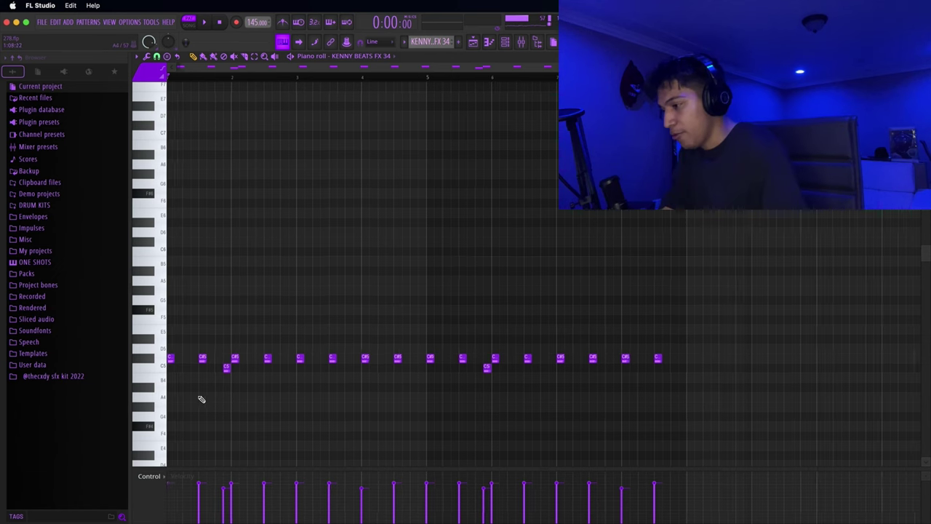
{"action": "scroll", "coordinate": [228, 115], "scroll_direction": "up", "scroll_amount": 3}
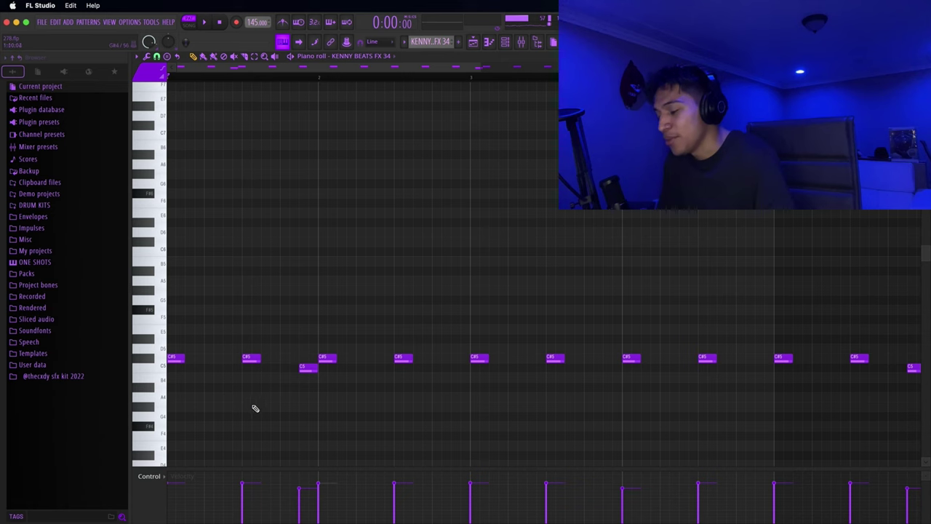
{"action": "scroll", "coordinate": [254, 431], "scroll_direction": "down", "scroll_amount": 3, "text": "ctrl"}
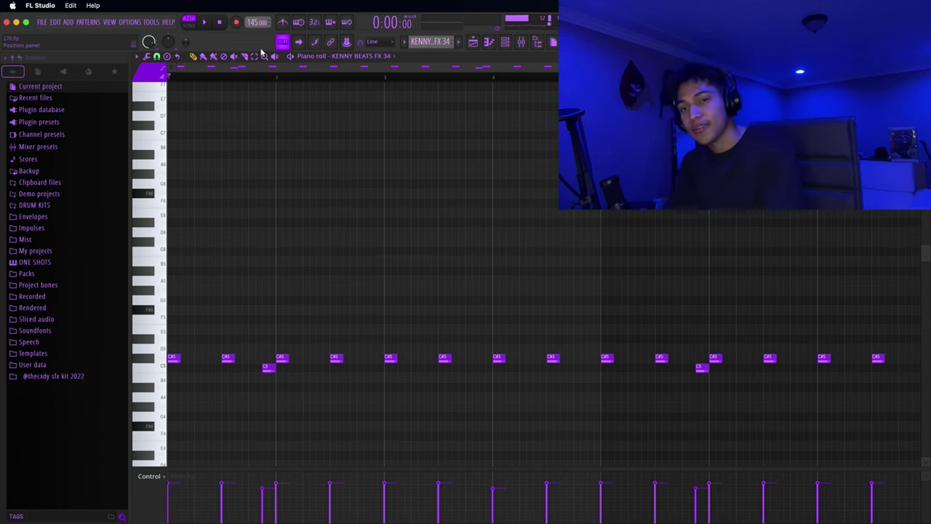
{"action": "scroll", "coordinate": [170, 228], "scroll_direction": "down", "scroll_amount": 2, "text": "ctrl"}
{"action": "key", "text": "space"}
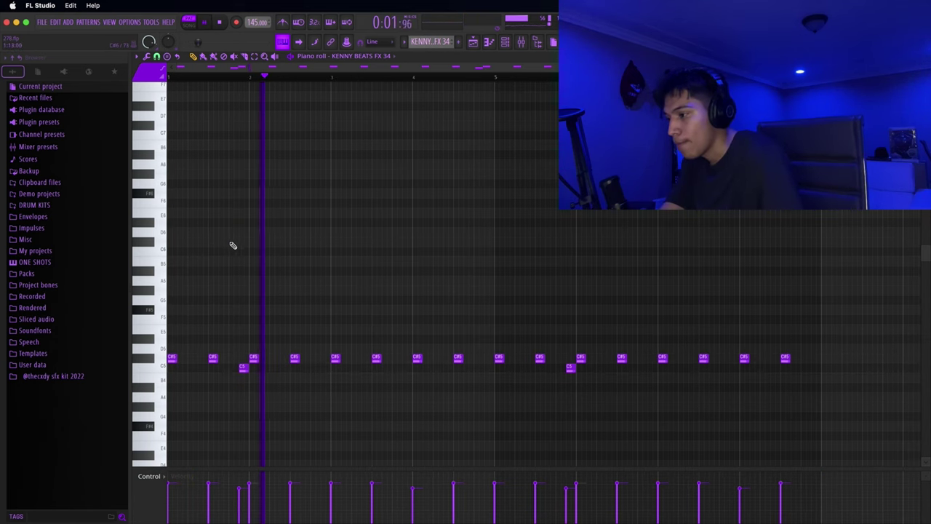
{"action": "key", "text": "space"}
Highlight the first three C#5 notes of the KENNY BEATS FX 34 pattern in turn to examine their placement across the bars.
{"action": "scroll", "coordinate": [167, 287], "scroll_direction": "up", "scroll_amount": 3, "text": "ctrl"}
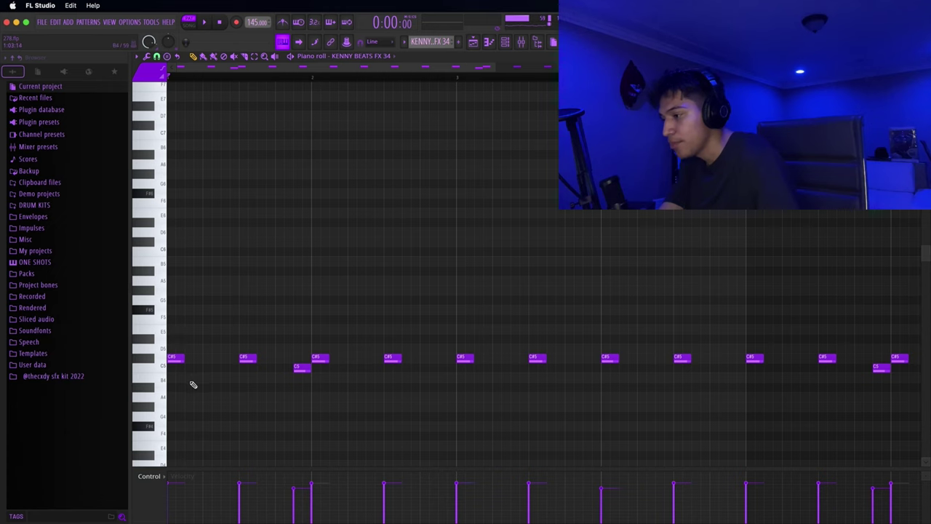
{"action": "left_click_drag", "start_coordinate": [193, 384], "coordinate": [164, 348], "text": "super"}
{"action": "scroll", "coordinate": [175, 364], "scroll_direction": "up", "scroll_amount": 1, "text": "ctrl"}
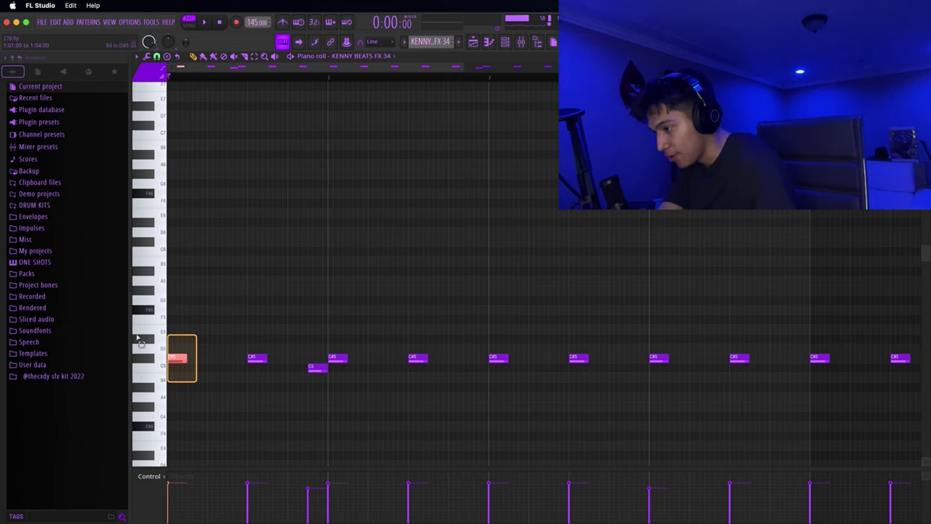
{"action": "scroll", "coordinate": [210, 362], "scroll_direction": "down", "scroll_amount": 3, "text": "ctrl"}
{"action": "scroll", "coordinate": [209, 361], "scroll_direction": "up", "scroll_amount": 5, "text": "ctrl"}
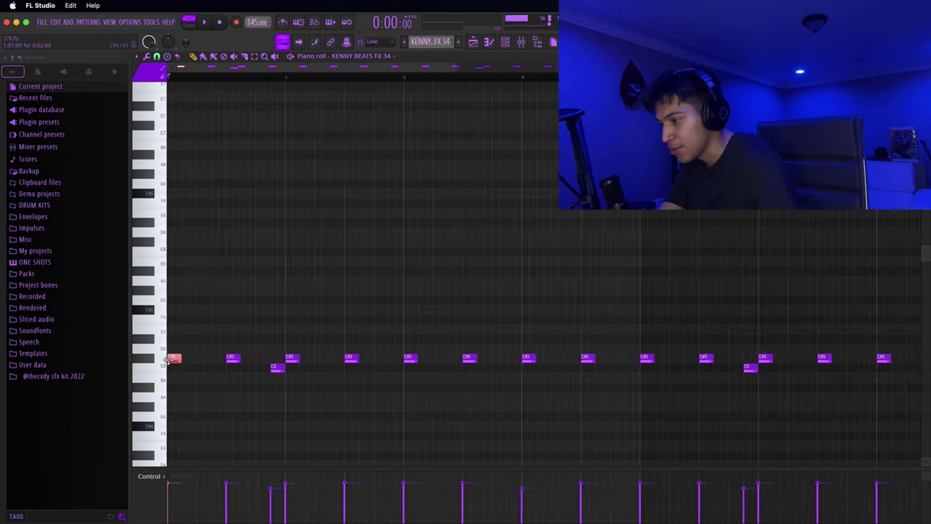
{"action": "left_click_drag", "start_coordinate": [318, 385], "coordinate": [280, 325], "text": "super"}
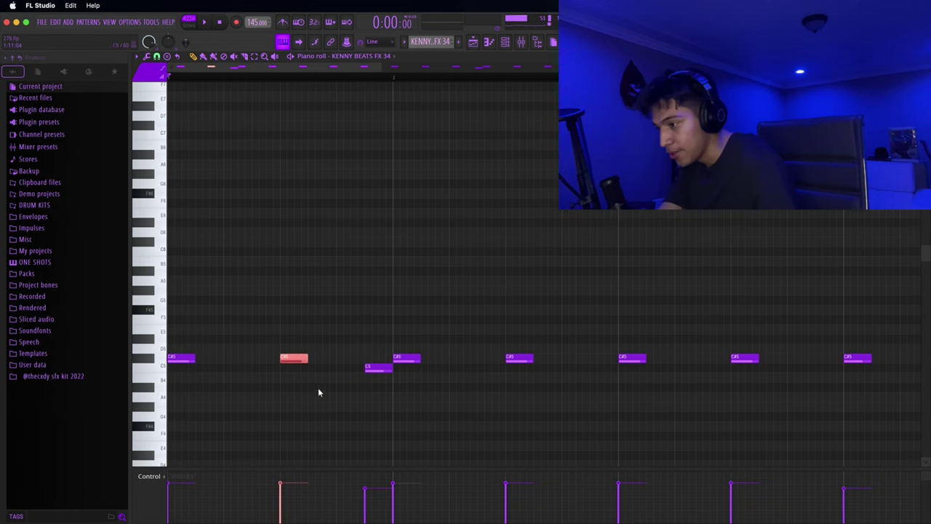
{"action": "left_click_drag", "start_coordinate": [394, 393], "coordinate": [412, 348], "text": "super"}
{"action": "scroll", "coordinate": [427, 386], "scroll_direction": "down", "scroll_amount": 3, "text": "ctrl"}
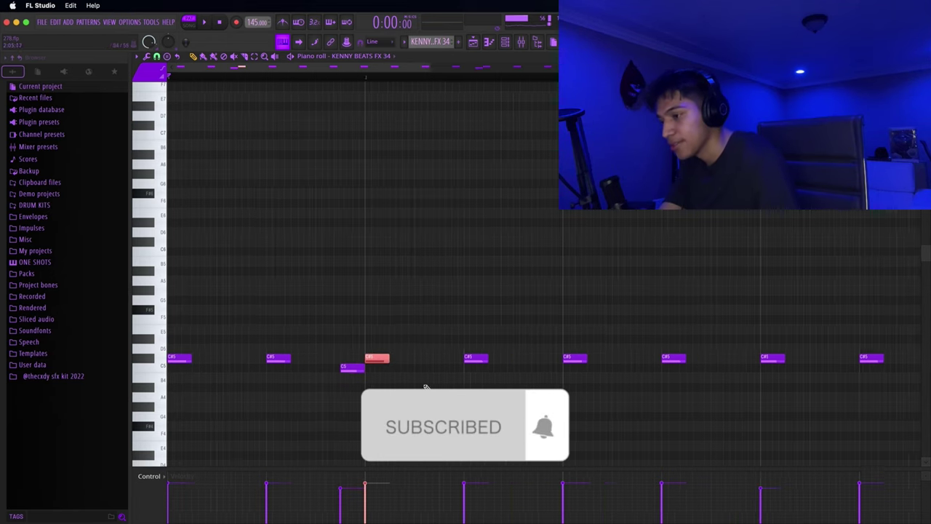
{"action": "left_click", "coordinate": [381, 396], "text": "super"}
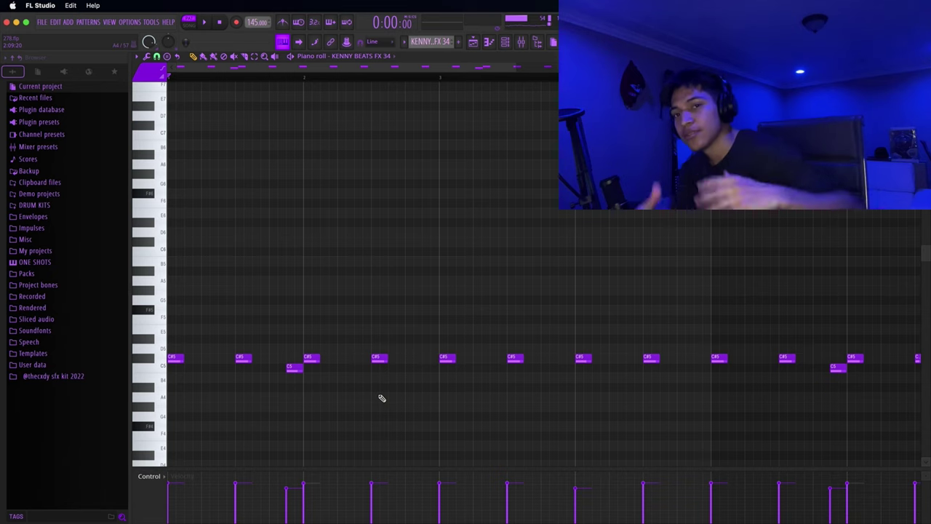
{"action": "scroll", "coordinate": [382, 397], "scroll_direction": "down", "scroll_amount": 2, "text": "ctrl"}
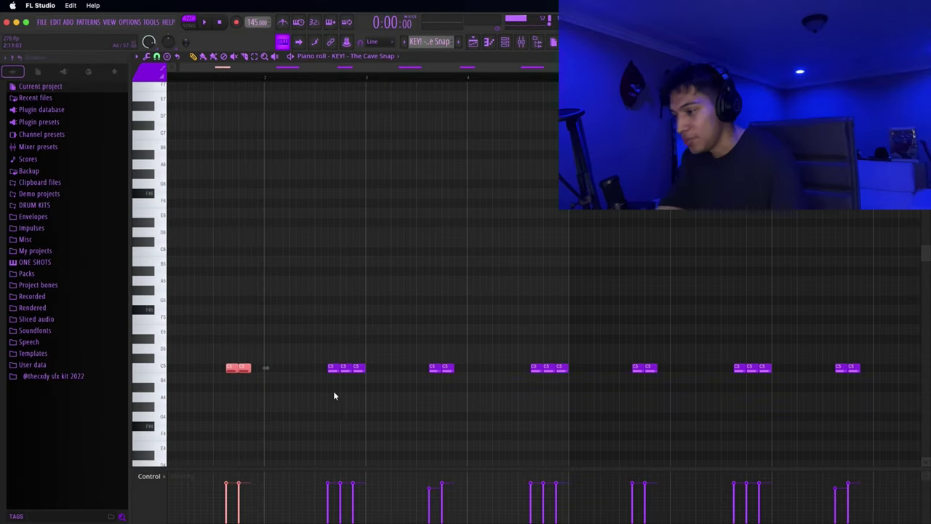
Highlight the second group of C5 notes in The Cave Snap pattern, and play the KENNY BEATS FX 3 pattern briefly.
{"action": "left_click_drag", "start_coordinate": [323, 401], "coordinate": [370, 335]}
{"action": "scroll", "coordinate": [333, 364], "scroll_direction": "up", "scroll_amount": 1}
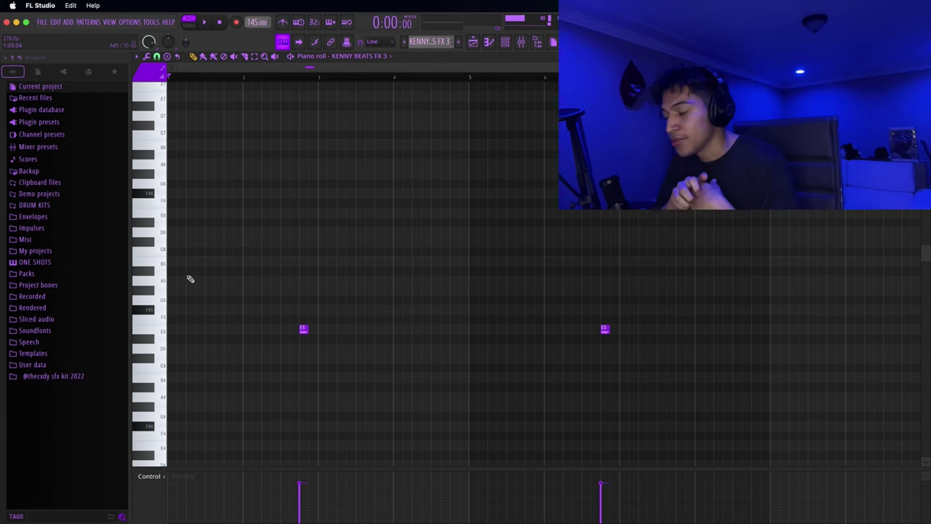
{"action": "key", "text": "space"}
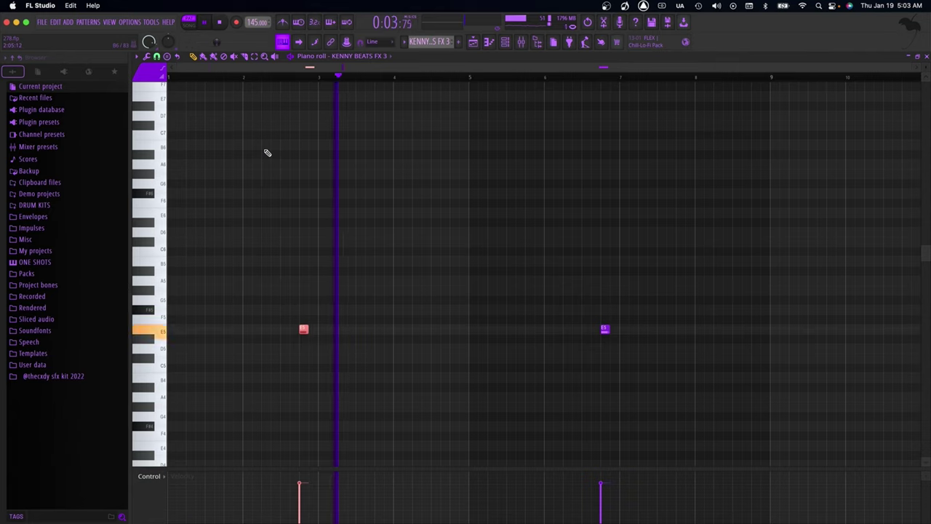
{"action": "key", "text": "space"}
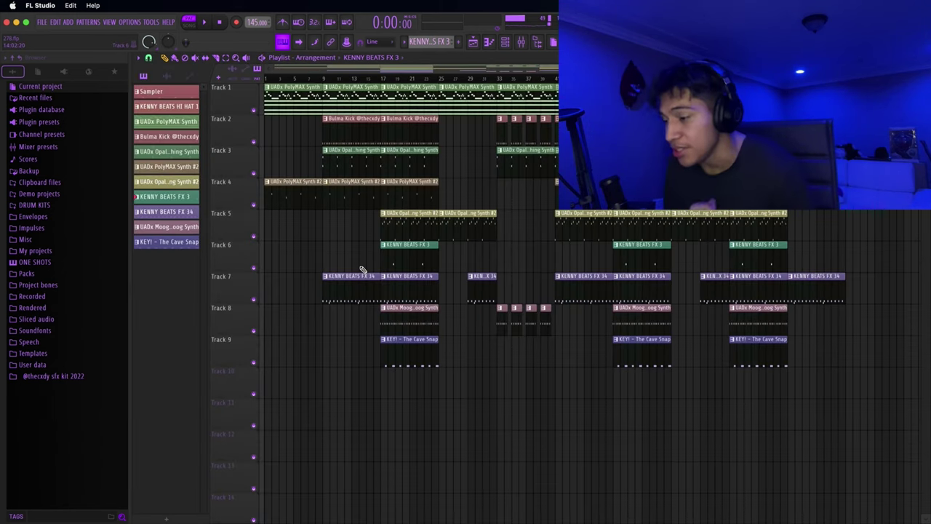
Highlight the UADx PolyMAX Synth and PolyMAX Synth #2 clips in bars 1 to 8 of the playlist to examine the intro.
{"action": "left_click_drag", "start_coordinate": [285, 260], "coordinate": [275, 109]}
{"action": "left_click_drag", "start_coordinate": [307, 227], "coordinate": [278, 97]}
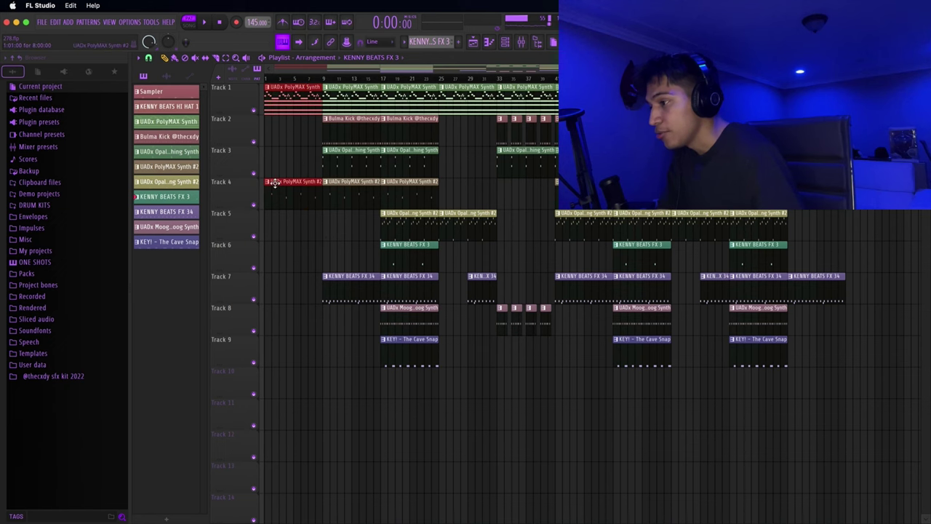
{"action": "scroll", "coordinate": [275, 182], "scroll_direction": "up", "scroll_amount": 2, "text": "ctrl"}
{"action": "left_click_drag", "start_coordinate": [335, 257], "coordinate": [290, 70]}
{"action": "left_click_drag", "start_coordinate": [328, 231], "coordinate": [283, 100]}
{"action": "left_click_drag", "start_coordinate": [350, 229], "coordinate": [299, 113]}
{"action": "left_click_drag", "start_coordinate": [377, 249], "coordinate": [306, 107]}
{"action": "scroll", "coordinate": [347, 235], "scroll_direction": "up", "scroll_amount": 1}
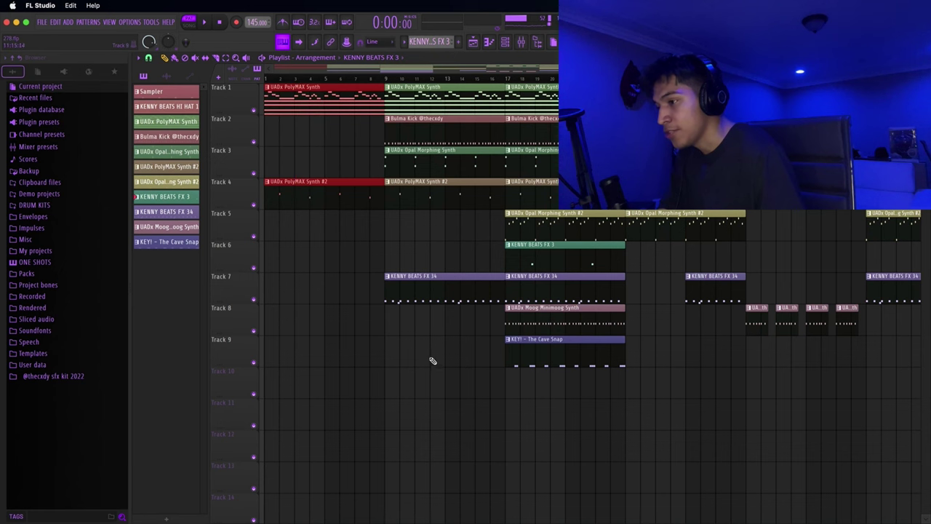
Highlight the playlist sections following the intro, through the clips from bar 25 to bar 48, to compare their layers.
{"action": "scroll", "coordinate": [415, 361], "scroll_direction": "down", "scroll_amount": 2}
{"action": "left_click_drag", "start_coordinate": [378, 393], "coordinate": [456, 100]}
{"action": "left_click_drag", "start_coordinate": [331, 378], "coordinate": [427, 88]}
{"action": "left_click_drag", "start_coordinate": [404, 410], "coordinate": [461, 88]}
{"action": "scroll", "coordinate": [418, 369], "scroll_direction": "down", "scroll_amount": 1}
{"action": "left_click_drag", "start_coordinate": [353, 396], "coordinate": [410, 83]}
{"action": "left_click_drag", "start_coordinate": [451, 392], "coordinate": [579, 83]}
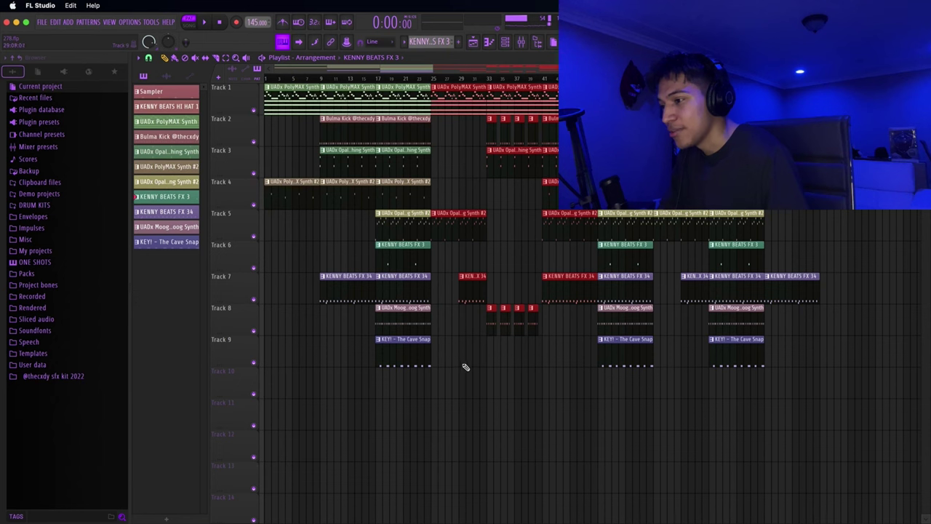
Highlight the clips of bars 41 to 56 and the sparser section from bar 57 to compare their layers.
{"action": "scroll", "coordinate": [451, 359], "scroll_direction": "up", "scroll_amount": 2}
{"action": "left_click_drag", "start_coordinate": [449, 364], "coordinate": [560, 84]}
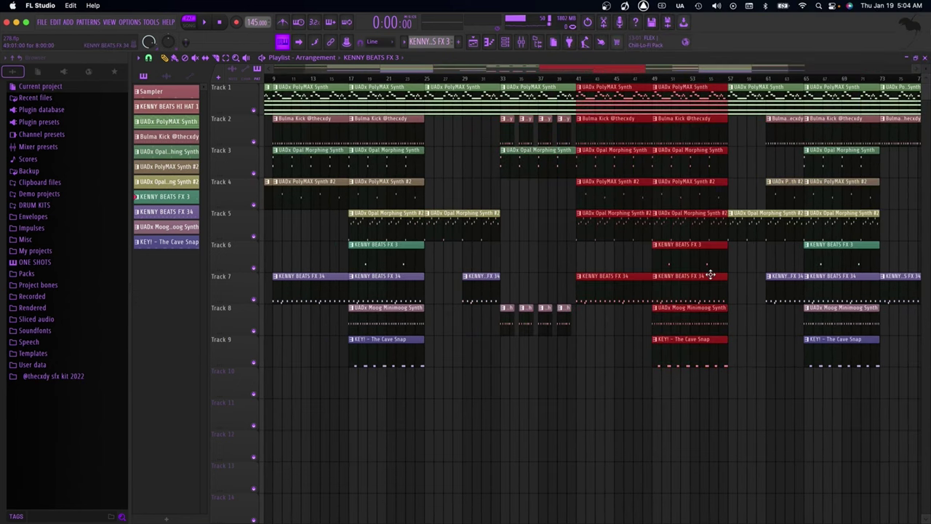
{"action": "scroll", "coordinate": [713, 272], "scroll_direction": "down", "scroll_amount": 2}
{"action": "left_click_drag", "start_coordinate": [676, 393], "coordinate": [786, 77]}
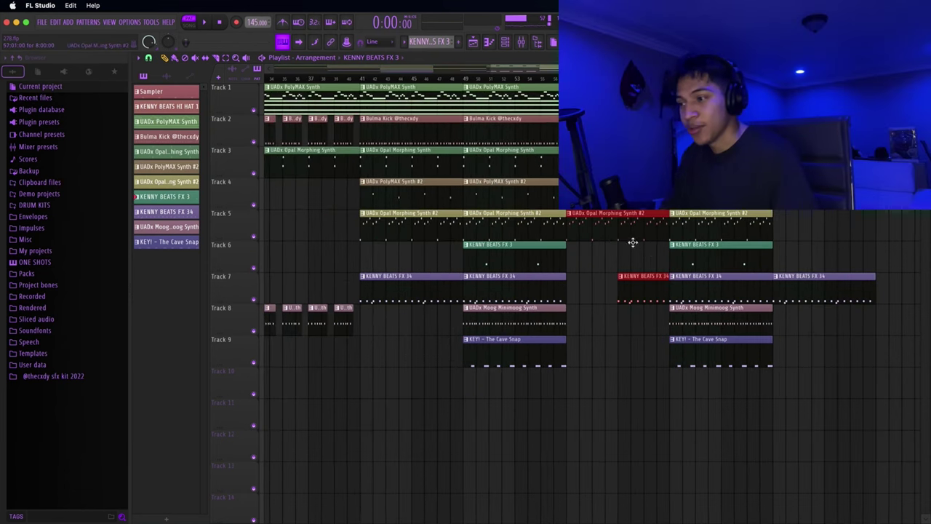
{"action": "scroll", "coordinate": [633, 242], "scroll_direction": "down", "scroll_amount": 2}
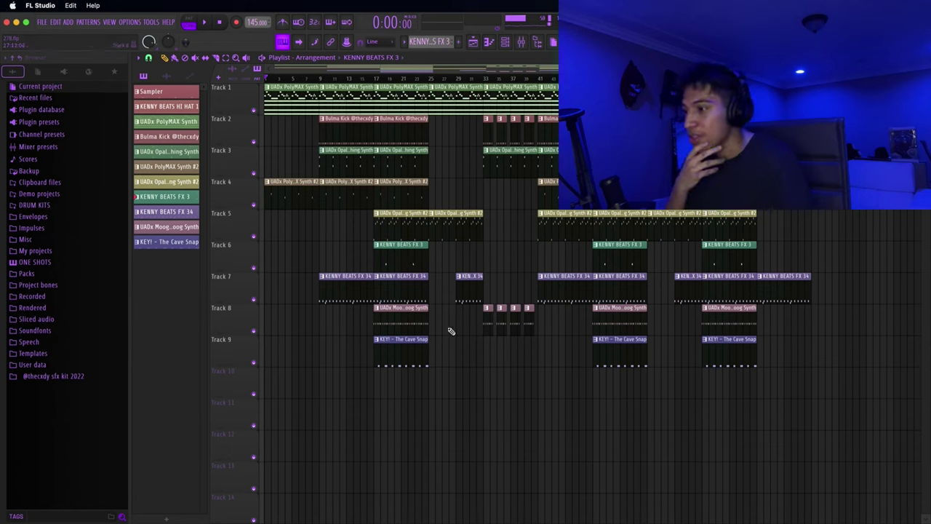
Highlight the clips from bar 25 to bar 40, including the chopped kick and Minimoog clips, to examine the breakdown.
{"action": "scroll", "coordinate": [437, 323], "scroll_direction": "up", "scroll_amount": 6}
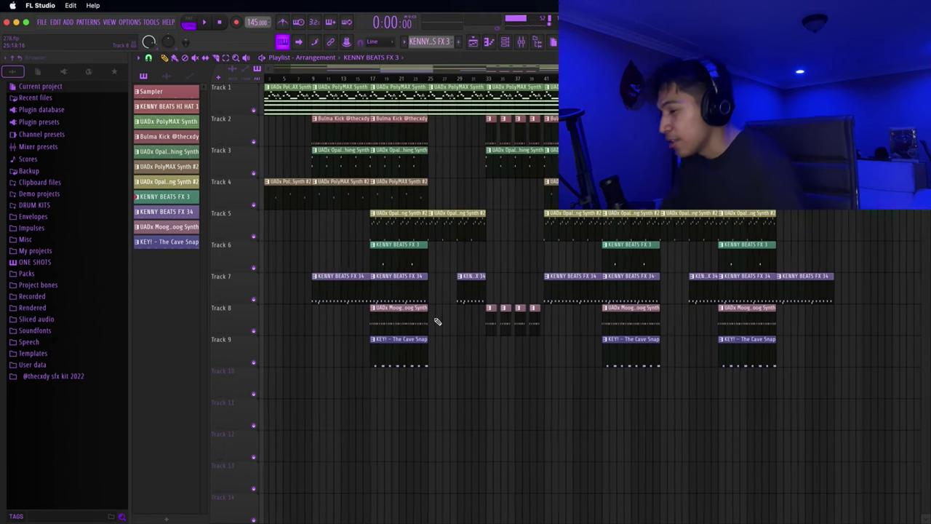
{"action": "scroll", "coordinate": [439, 319], "scroll_direction": "down", "scroll_amount": 5}
{"action": "left_click_drag", "start_coordinate": [504, 358], "coordinate": [530, 129]}
{"action": "left_click_drag", "start_coordinate": [508, 383], "coordinate": [560, 103]}
{"action": "left_click_drag", "start_coordinate": [483, 368], "coordinate": [571, 83]}
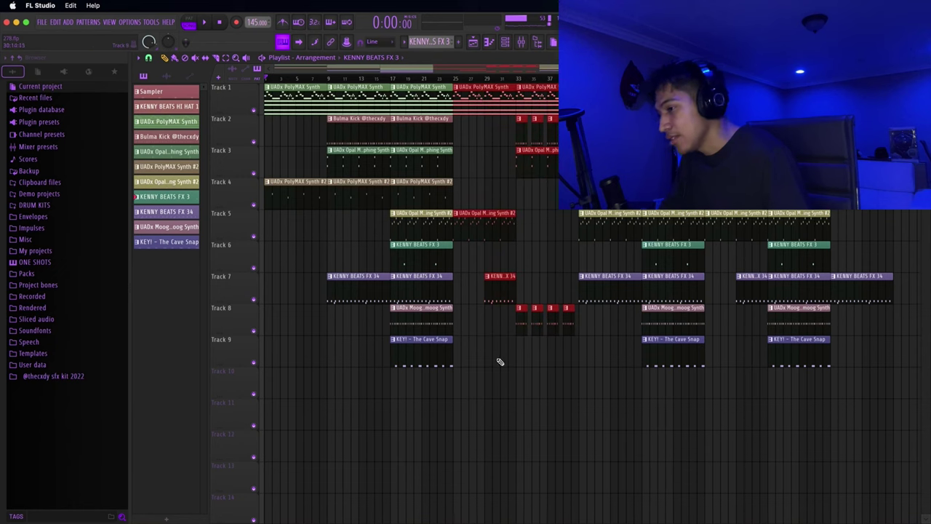
{"action": "mouse_move", "coordinate": [489, 366]}
{"action": "left_mouse_down"}
{"action": "mouse_move", "coordinate": [503, 117]}
{"action": "mouse_move", "coordinate": [570, 85]}
{"action": "left_mouse_up"}
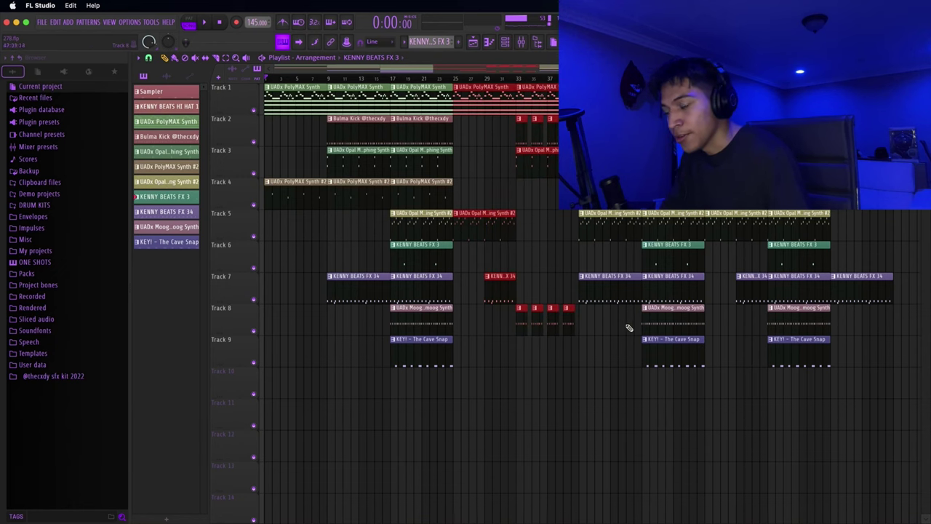
Highlight the remaining arrangement sections in turn, from bar 41 through the closing KENNY BEATS FX 34 clip at bar 73.
{"action": "left_click_drag", "start_coordinate": [604, 382], "coordinate": [672, 94]}
{"action": "left_click_drag", "start_coordinate": [714, 301], "coordinate": [752, 213]}
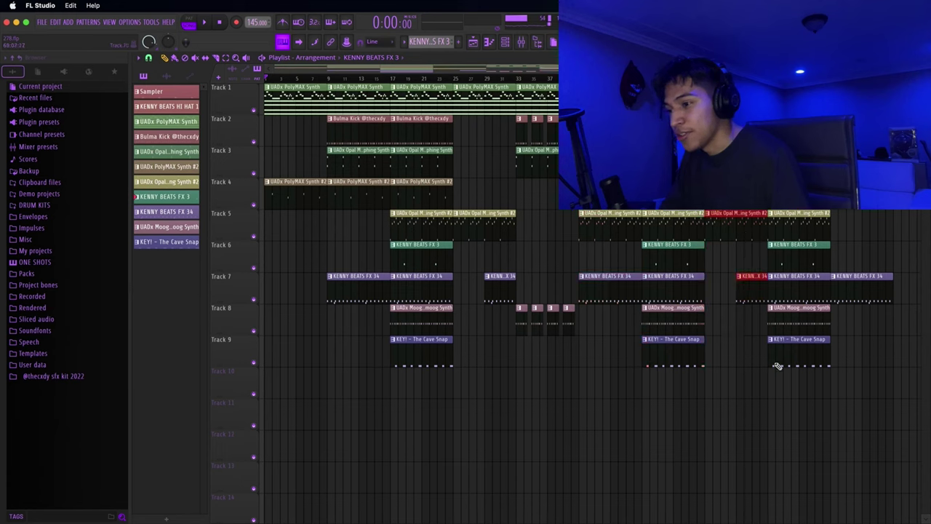
{"action": "left_click_drag", "start_coordinate": [778, 398], "coordinate": [815, 97]}
{"action": "left_click_drag", "start_coordinate": [858, 366], "coordinate": [878, 97]}
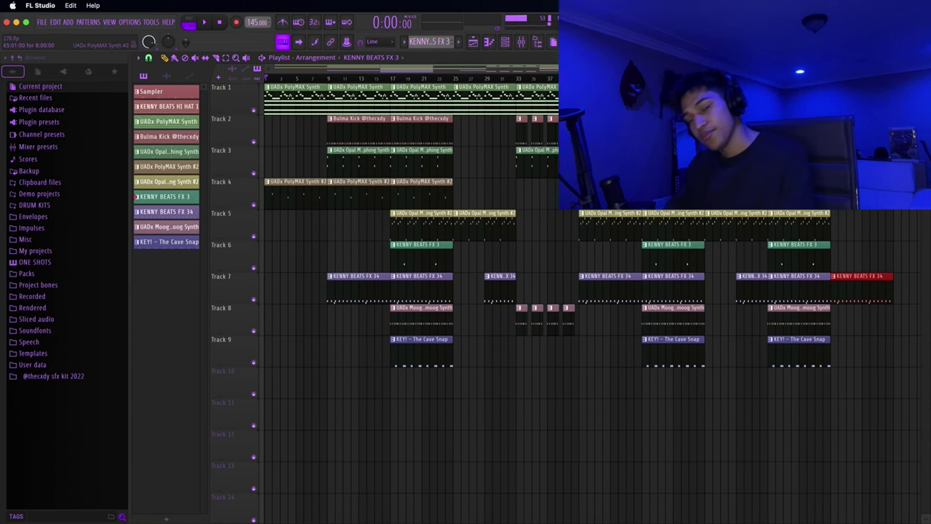
Highlight the UADx Moog Minimoog Synth clip and the KENNY BEATS FX 34 clip at bar 17 in turn to examine where they end.
{"action": "left_click_drag", "start_coordinate": [740, 321], "coordinate": [700, 320]}
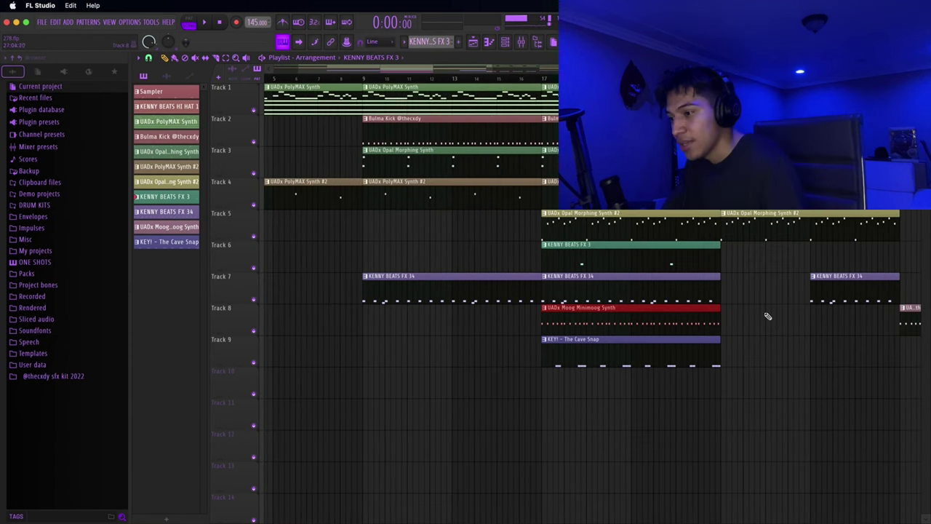
{"action": "left_click_drag", "start_coordinate": [752, 297], "coordinate": [718, 300]}
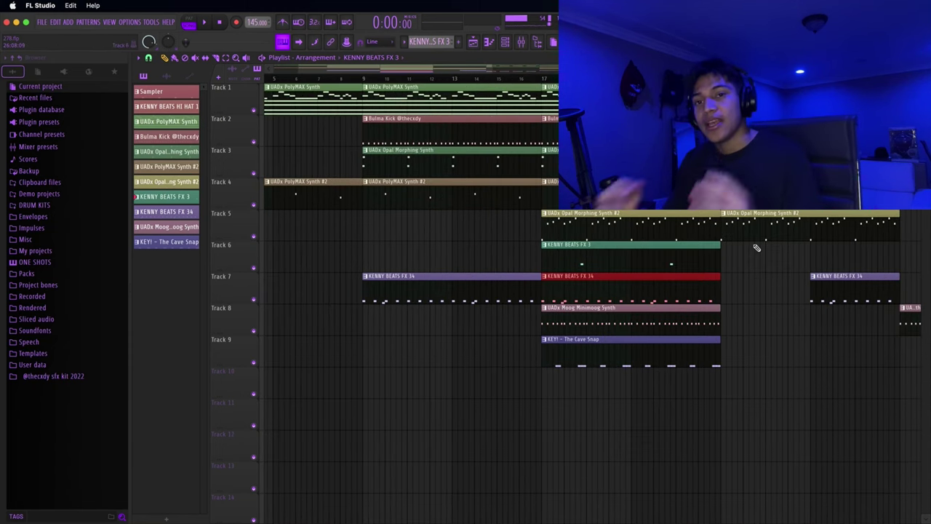